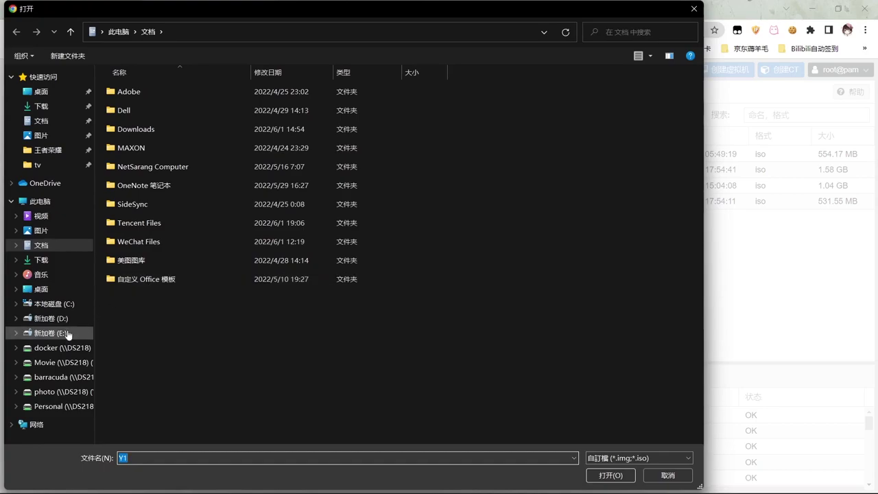
Step: Choose ZRMPSEL_CN.iso from drive D: and upload it to the local storage as an ISO image
click(204, 316)
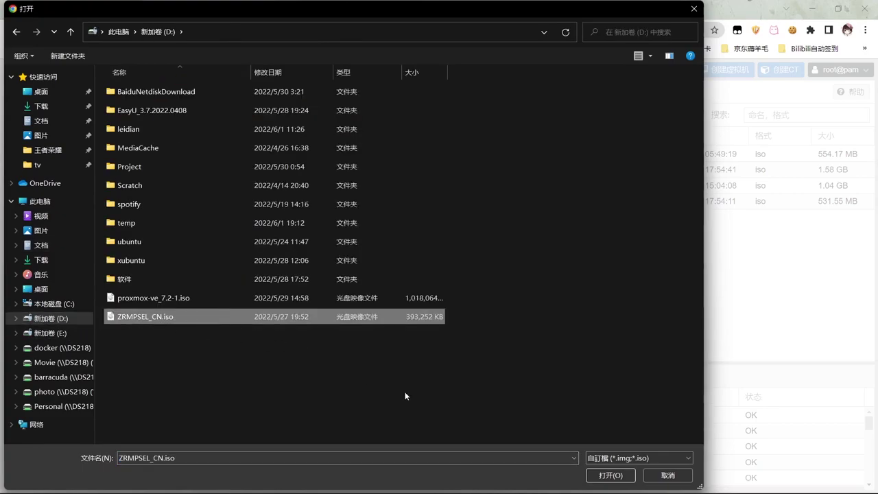
click(615, 476)
click(489, 313)
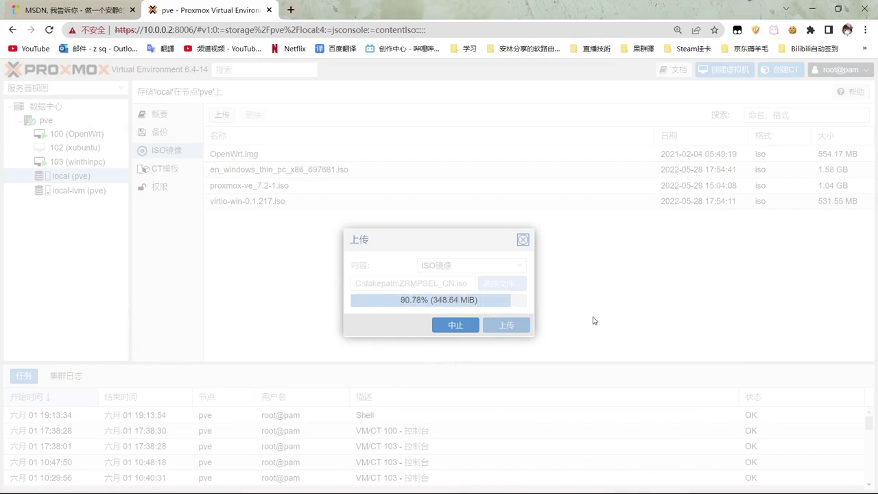
Step: Begin creating a virtual machine named windows2000 on node pve and continue to its operating system settings
click(725, 69)
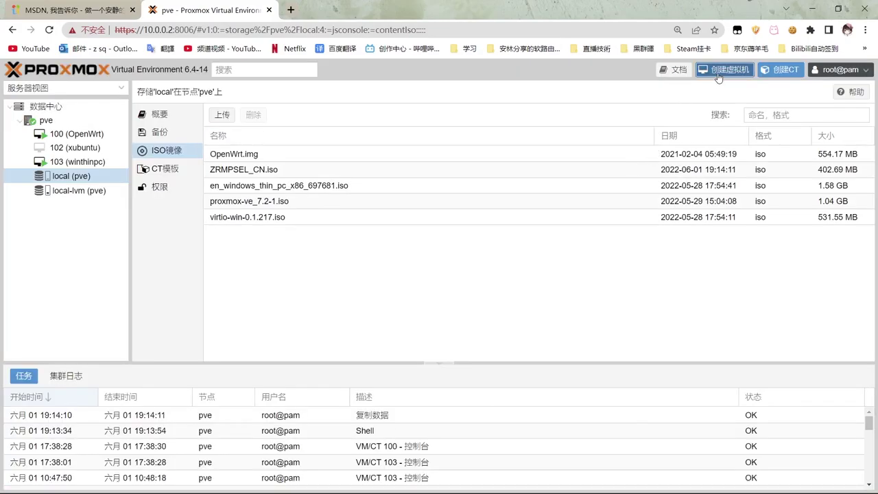
click(313, 212)
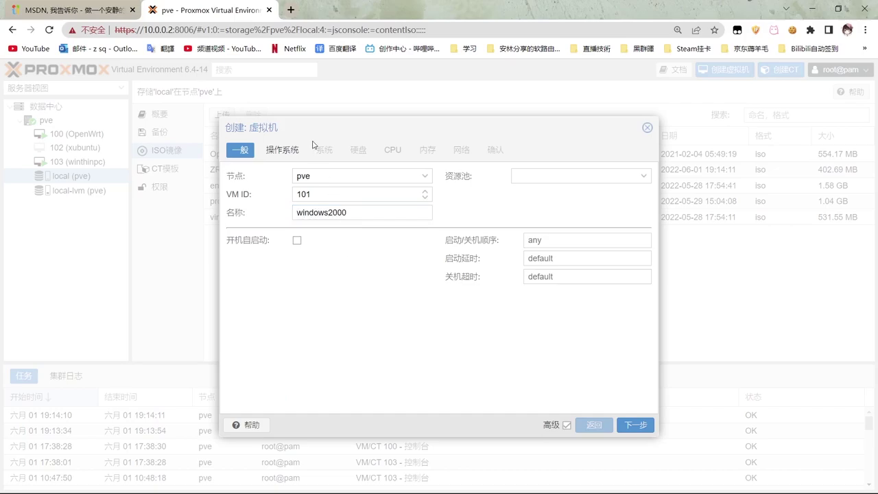
click(284, 153)
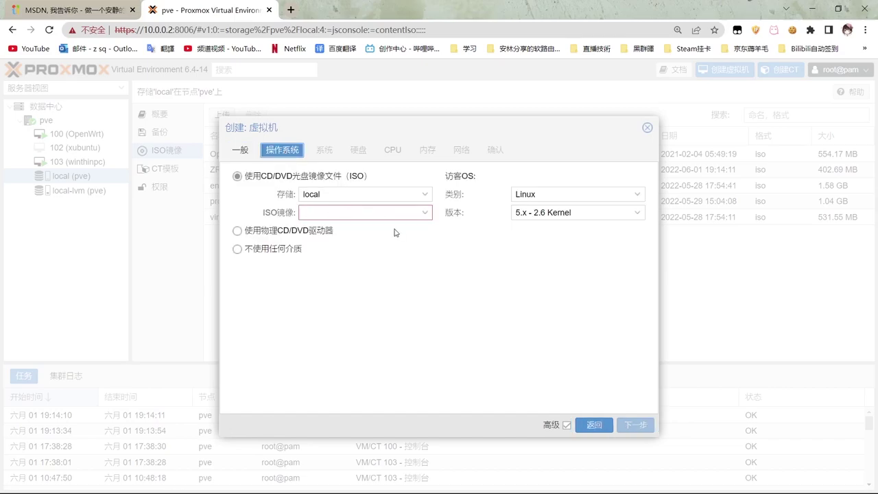
Step: Assign ZRMPSEL_CN.iso as the installation image and set the guest OS to Microsoft Windows, version 2000
click(423, 216)
click(384, 311)
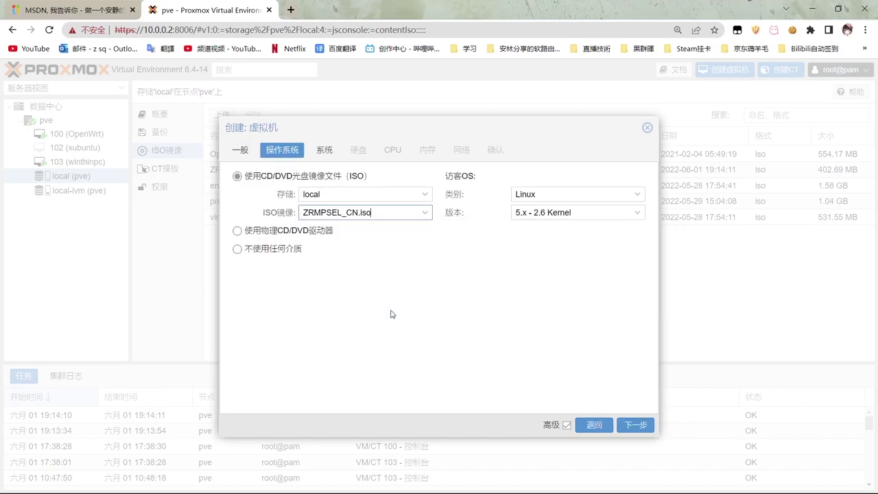
click(632, 195)
click(598, 228)
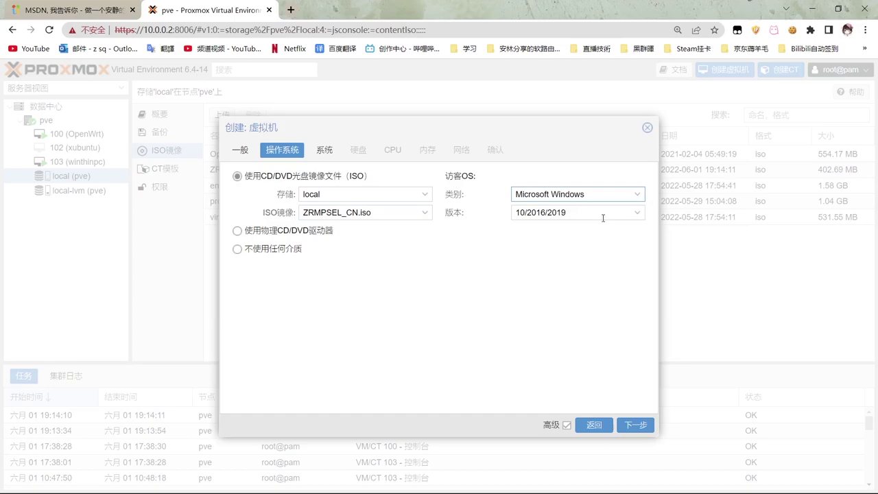
click(603, 214)
click(563, 303)
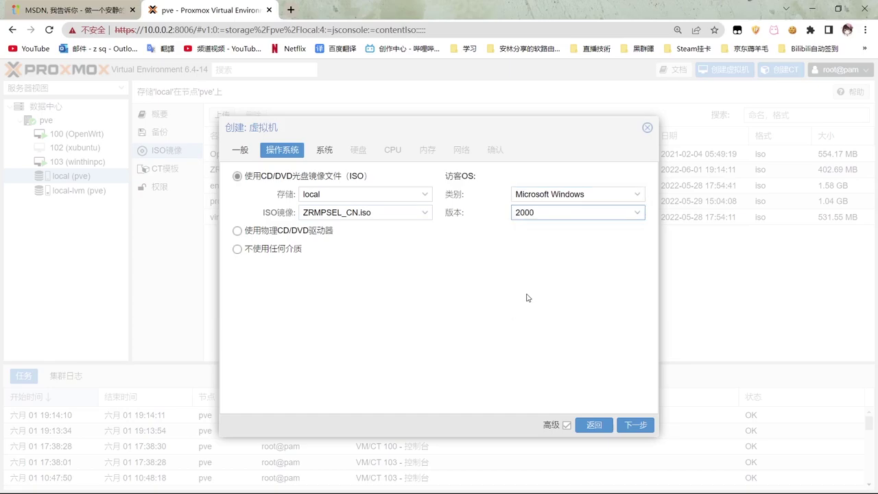
Step: Keep the default system settings and set the IDE hard disk size to 20 GiB
click(317, 152)
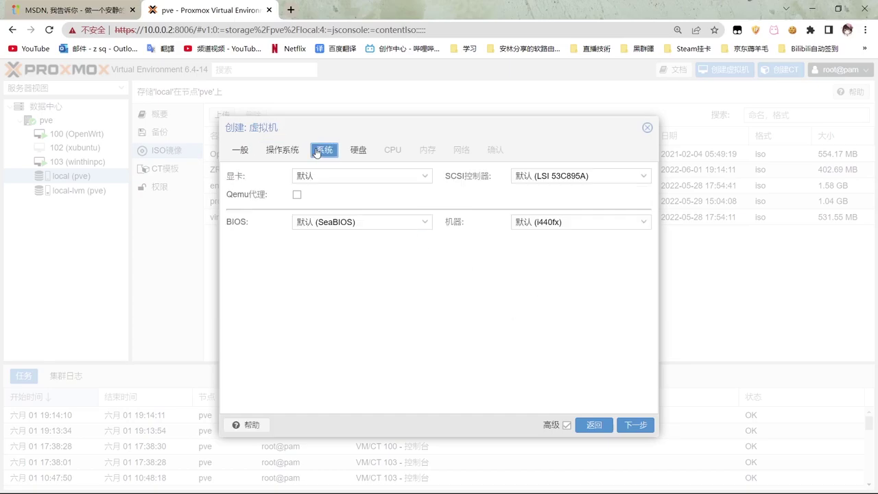
click(360, 151)
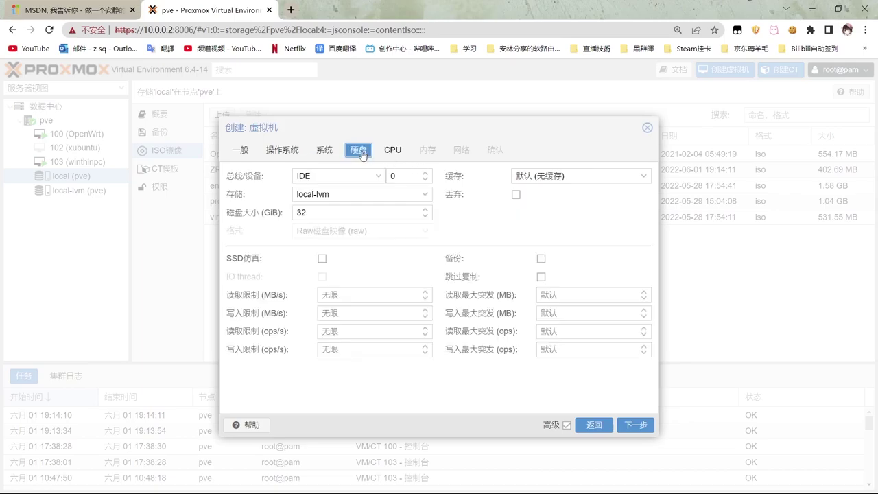
drag(355, 208, 221, 200)
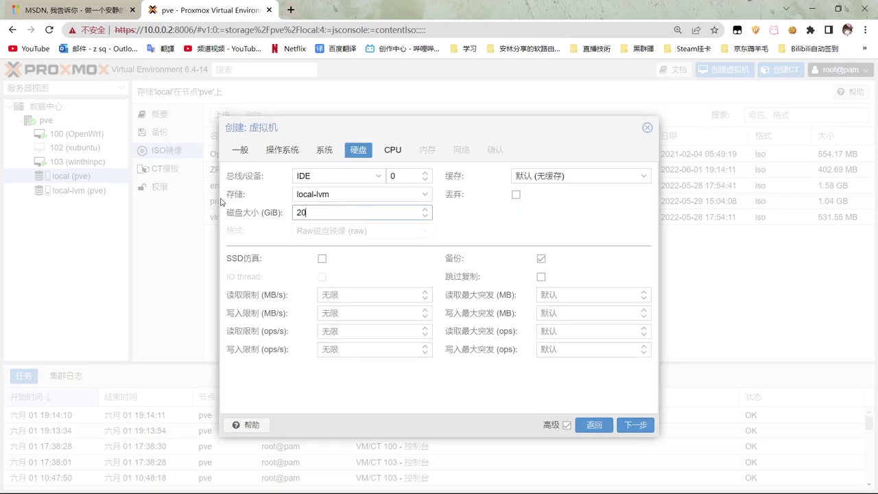
Step: Keep the default CPU settings and set the virtual machine's minimum memory to 512 MiB
click(392, 150)
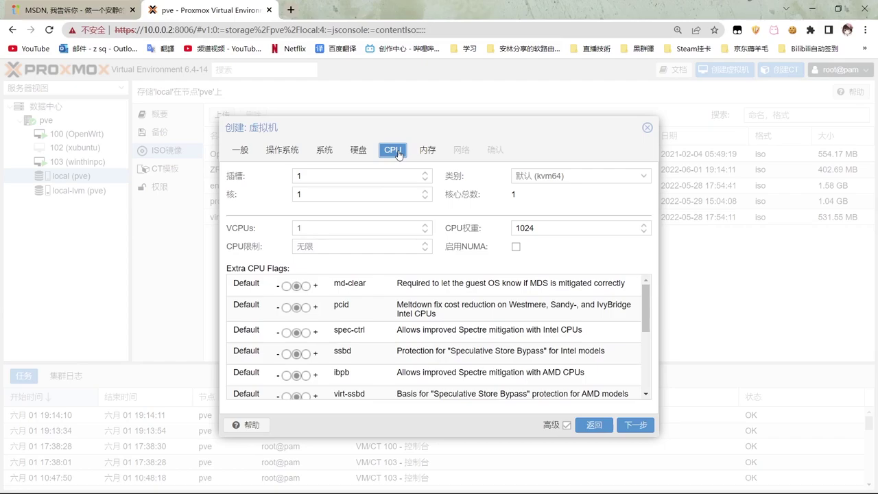
click(425, 150)
drag(387, 203, 278, 199)
text(102)
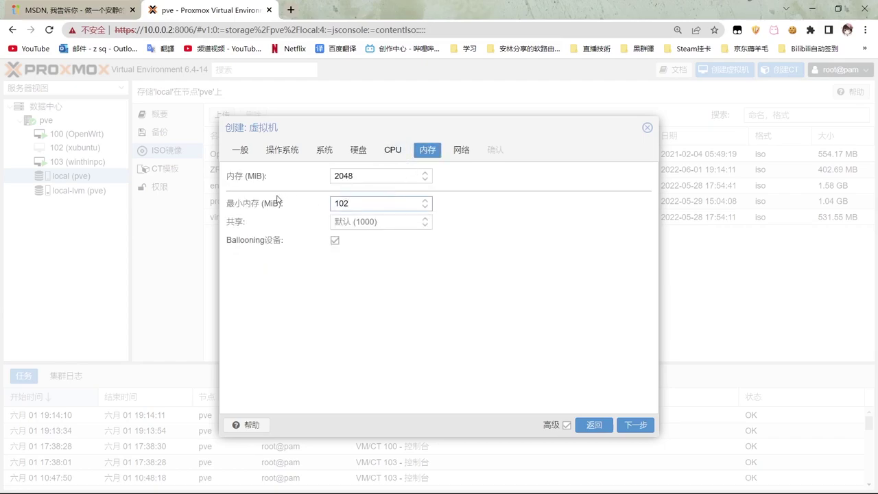
key(BackSpace)
text(51)
Step: Keep the default network settings and finish creating the windows2000 virtual machine
click(460, 151)
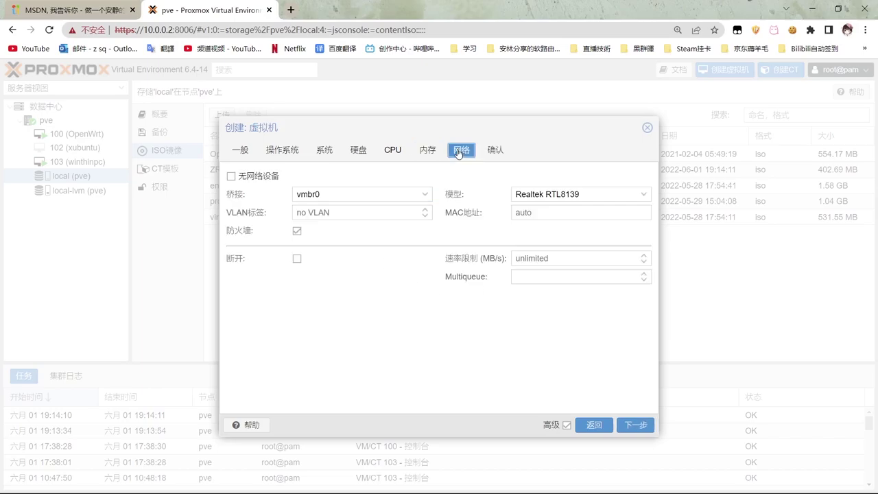
click(495, 150)
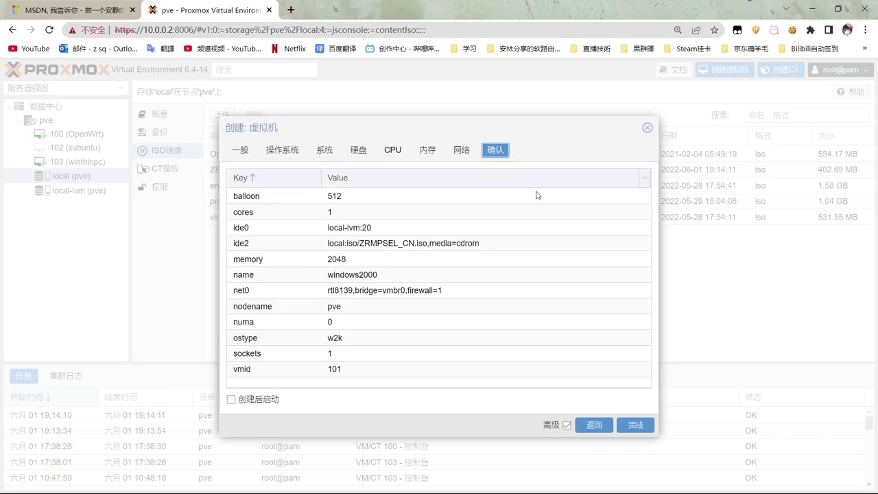
click(633, 425)
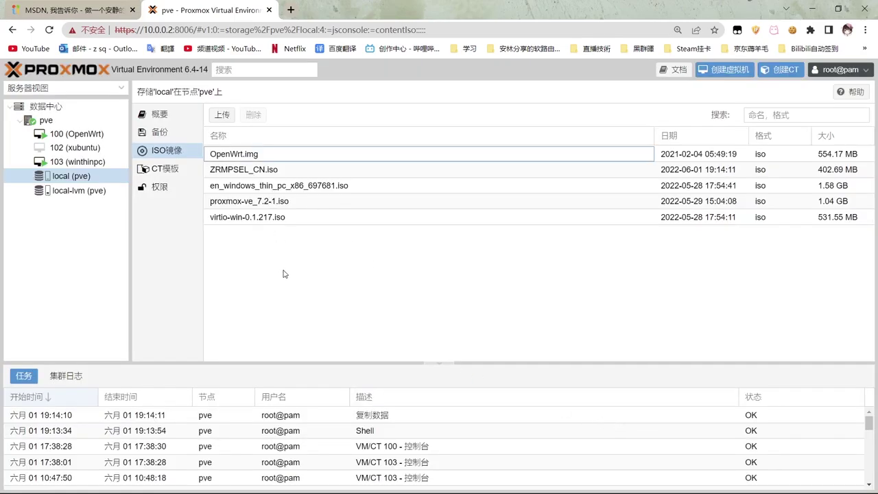
Step: Review the hardware of VM 101 (windows2000) and disable the net0 device in its boot order
click(103, 150)
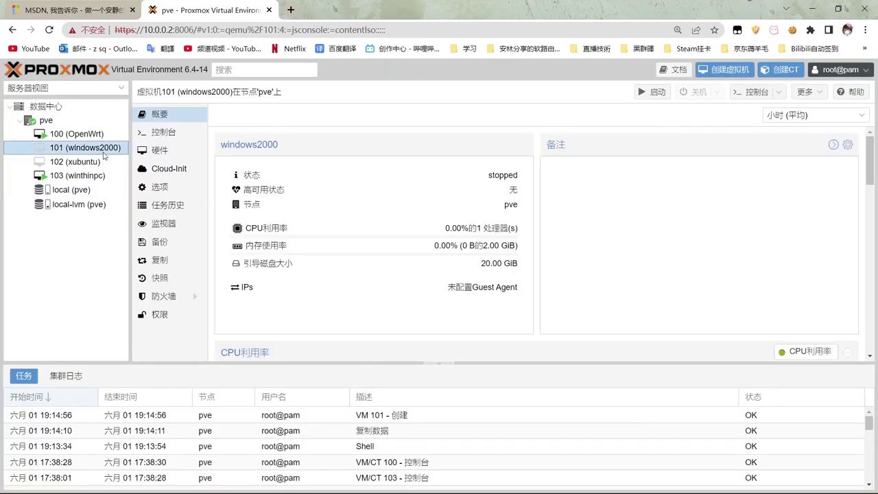
click(176, 154)
click(340, 229)
click(336, 245)
click(326, 262)
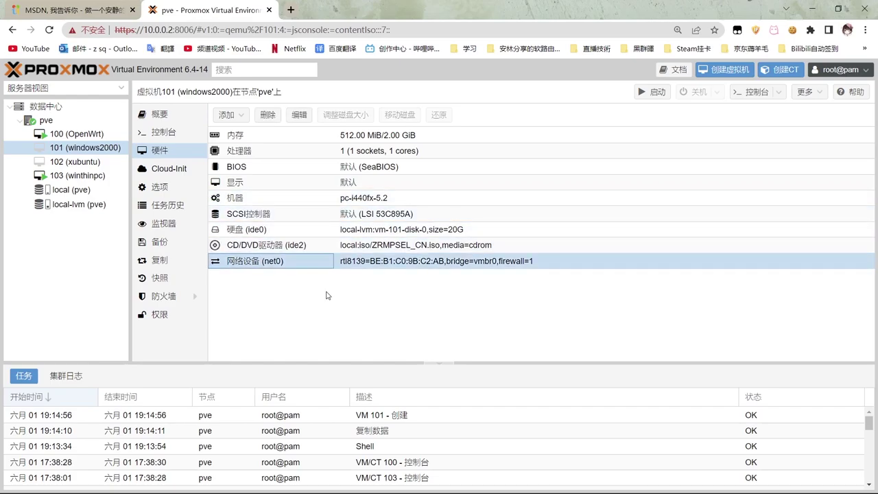
click(178, 188)
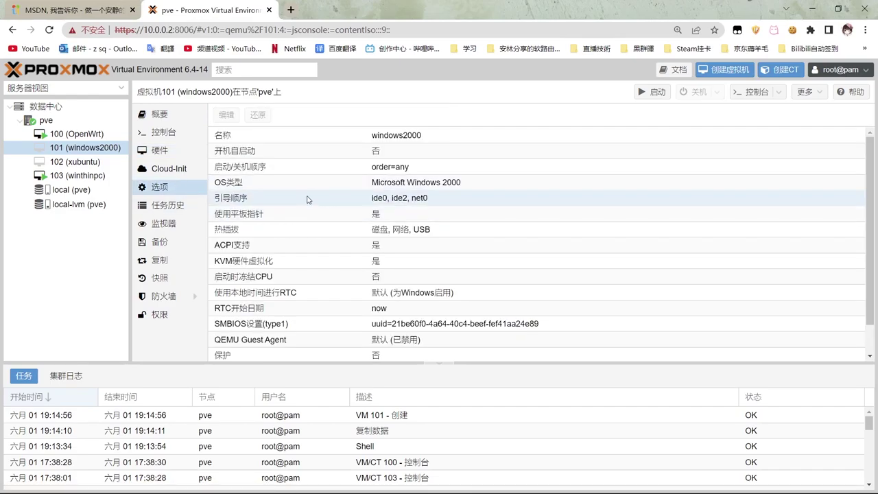
click(306, 197)
click(226, 114)
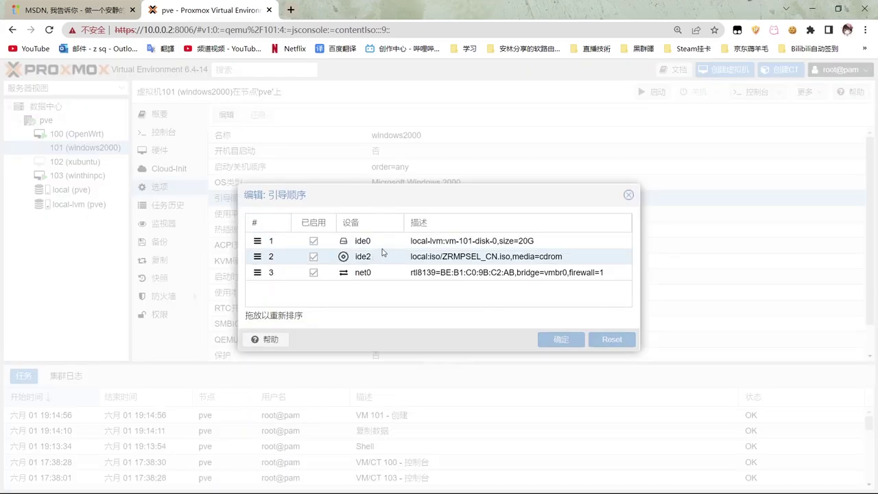
click(314, 272)
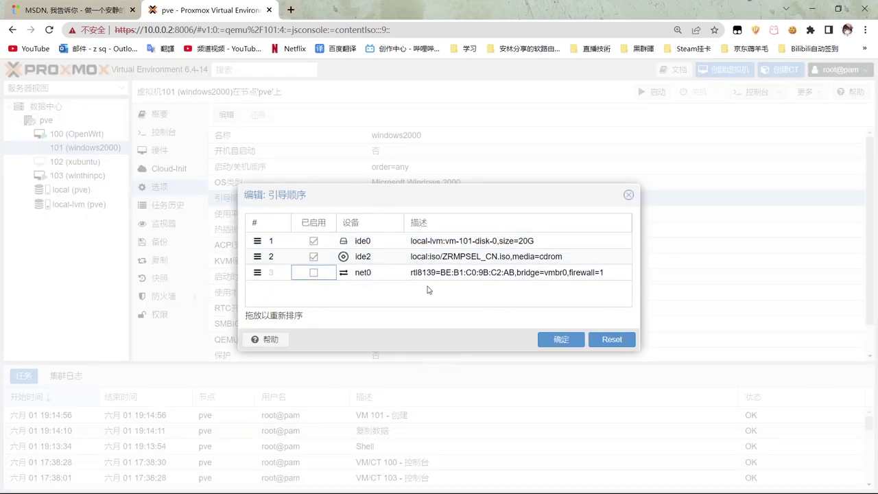
click(562, 338)
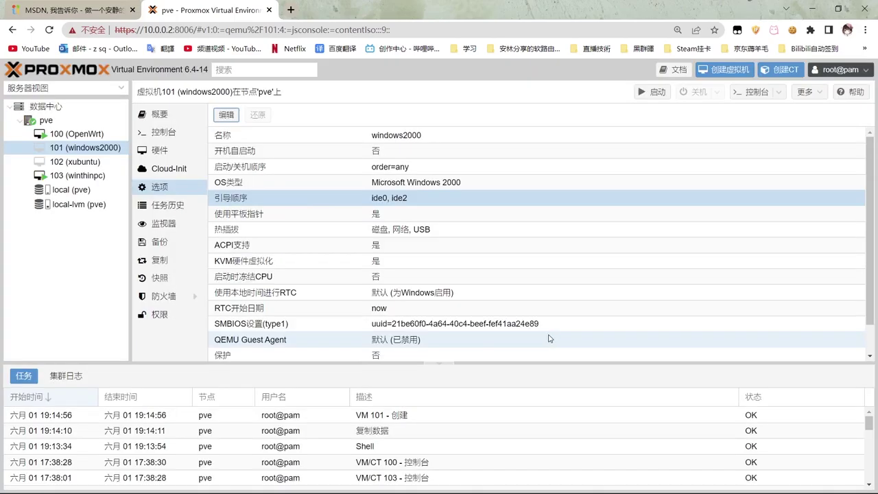
scroll(288, 295, down, 2)
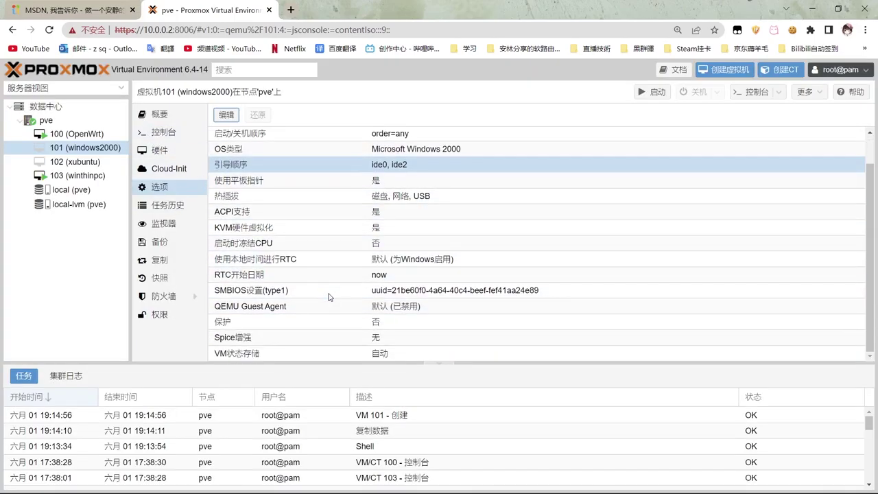
click(294, 306)
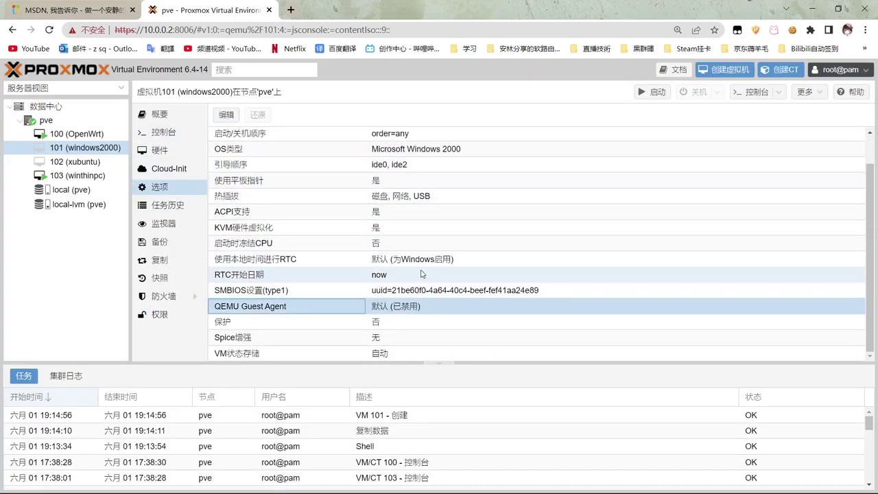
Step: Start the windows2000 virtual machine from its console and switch the console to full screen
click(166, 133)
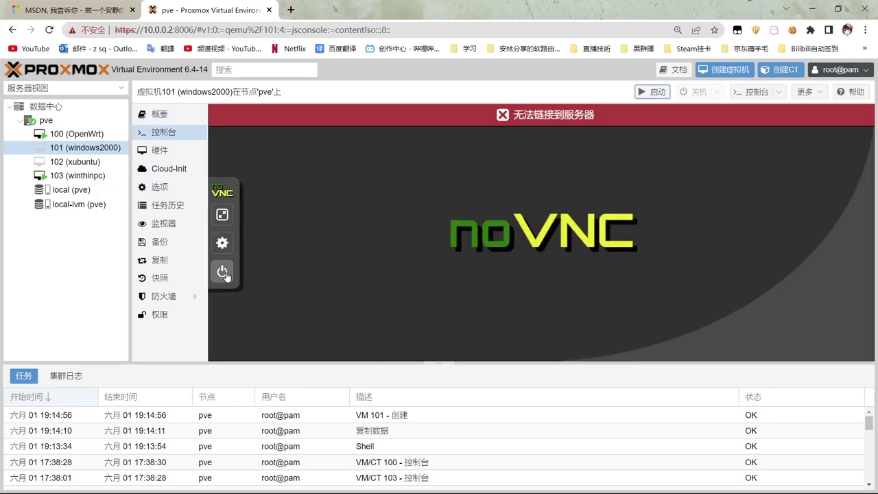
click(223, 272)
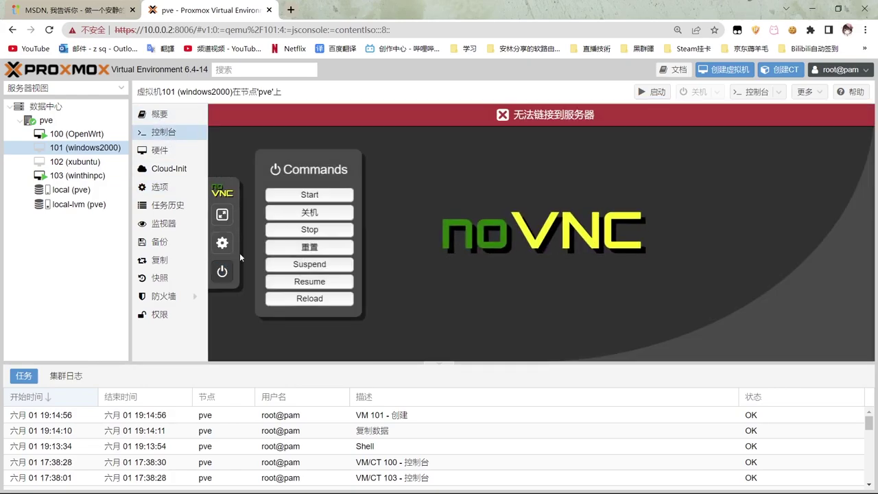
click(294, 197)
click(499, 94)
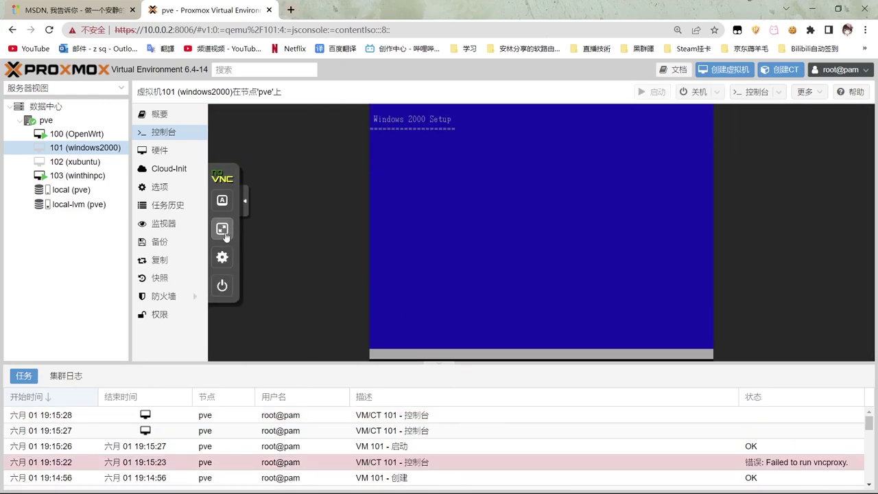
click(212, 209)
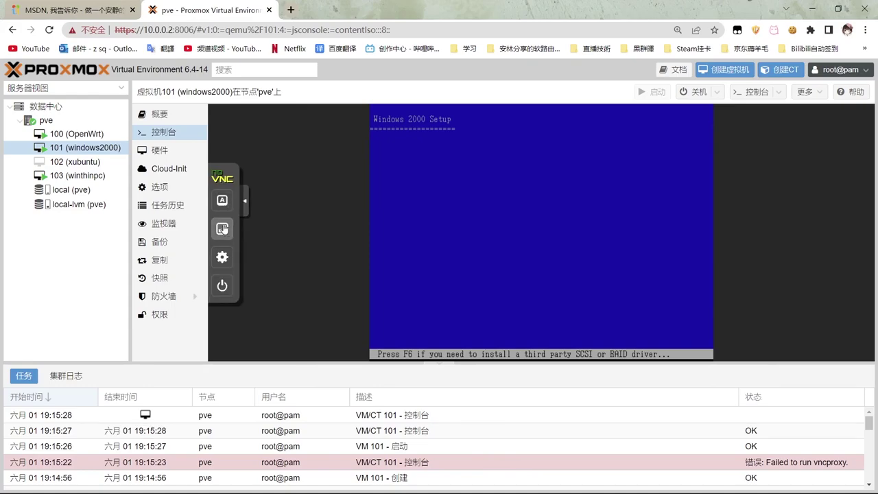
click(222, 225)
click(38, 222)
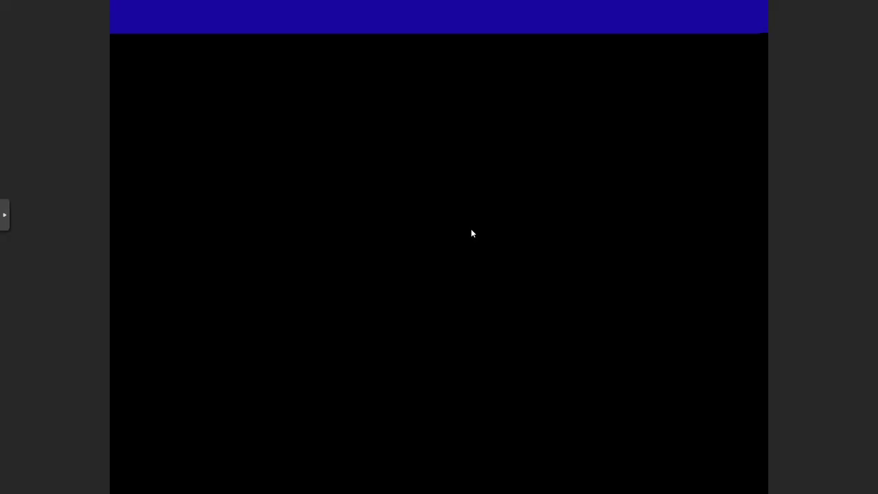
Step: Proceed with the Windows 2000 installation and accept the licence agreement
key(Return)
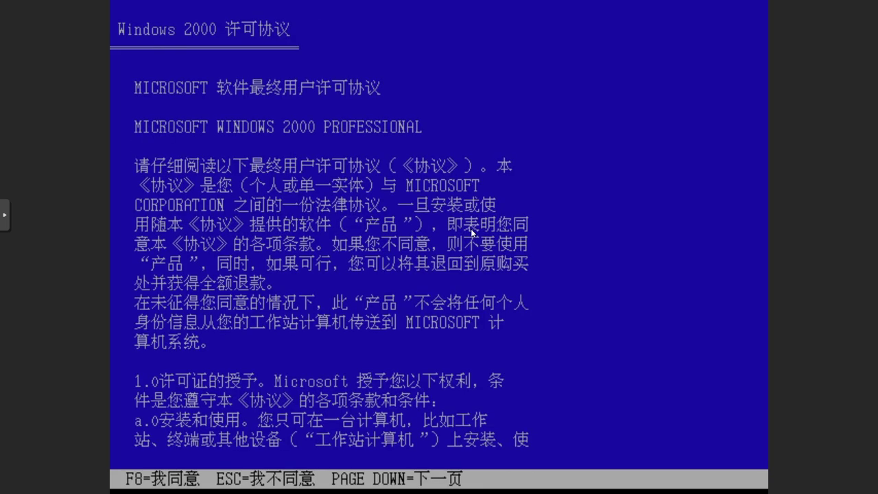
key(F8)
Step: Create a 20466 MB C: partition in the unpartitioned space and install Windows 2000 on it, formatted with NTFS
key(c)
key(Return)
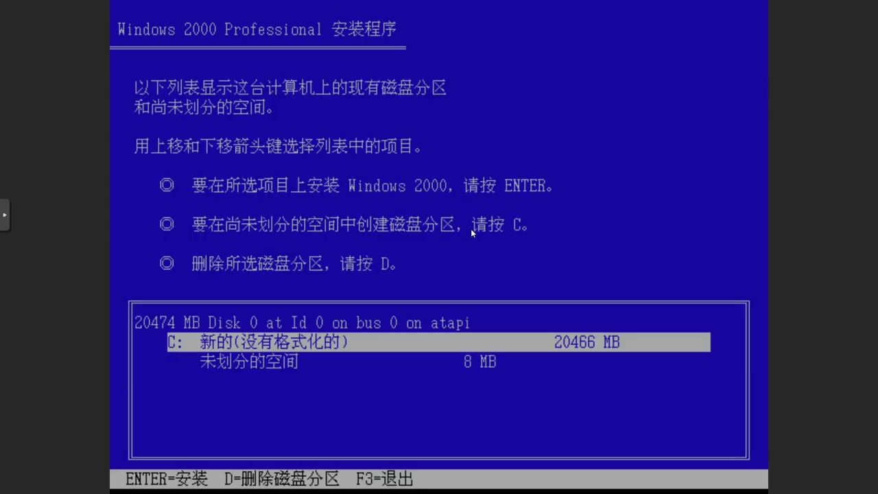
key(Return)
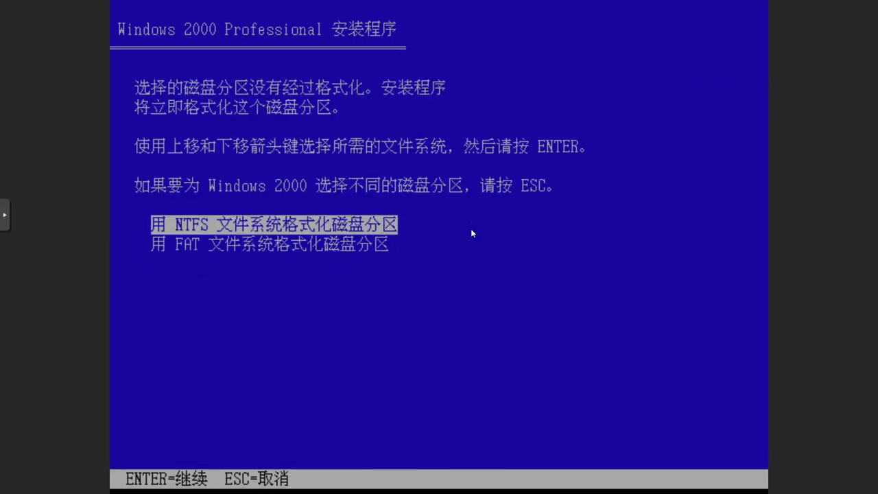
key(Return)
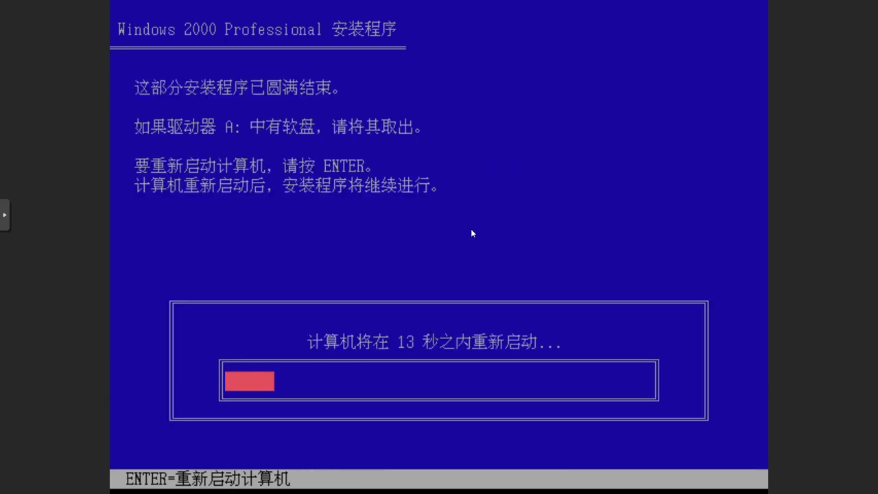
Step: Restart the computer and continue past the setup wizard's welcome page to the regional settings
key(Return)
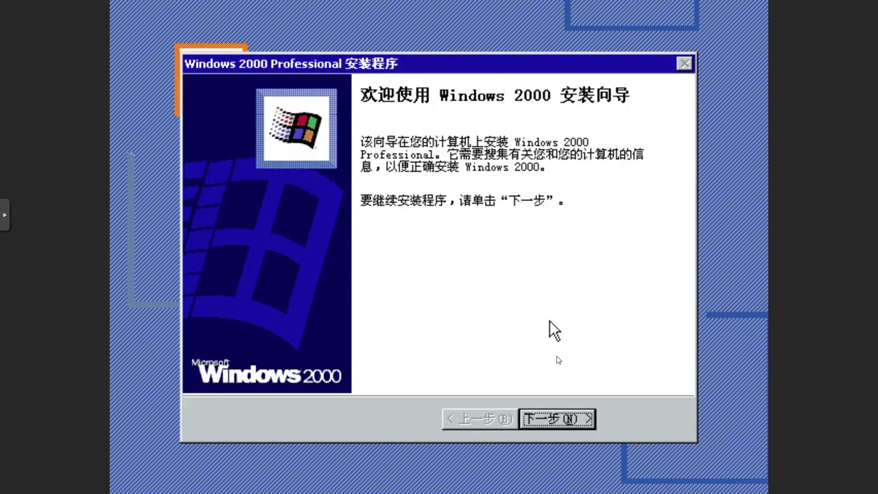
click(562, 416)
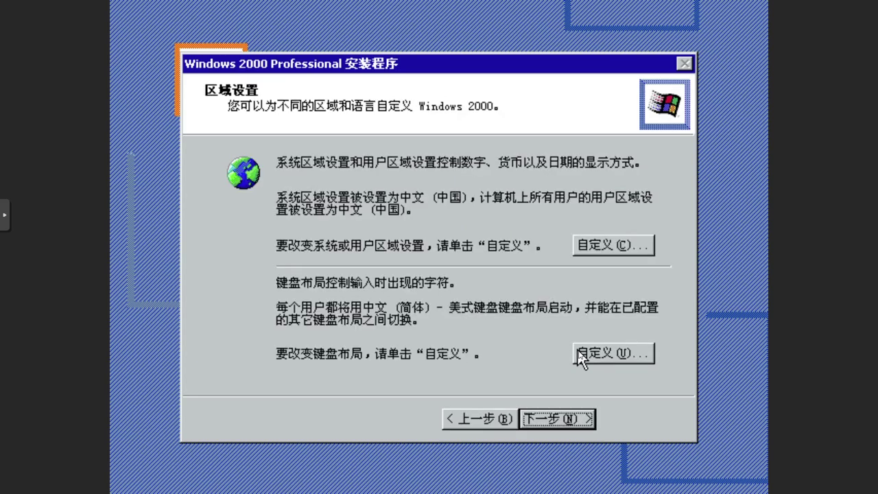
Step: Accept the default regional settings and enter home as the user name, leaving the organization blank
click(568, 420)
text(home)
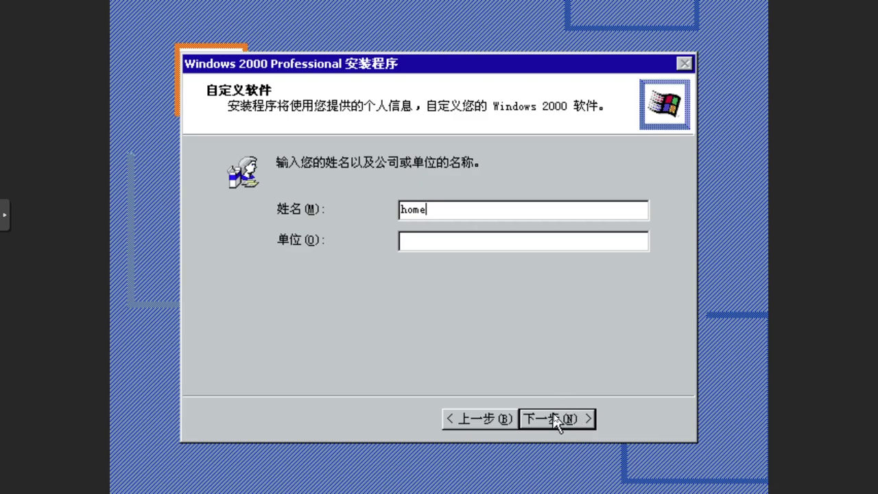
click(556, 419)
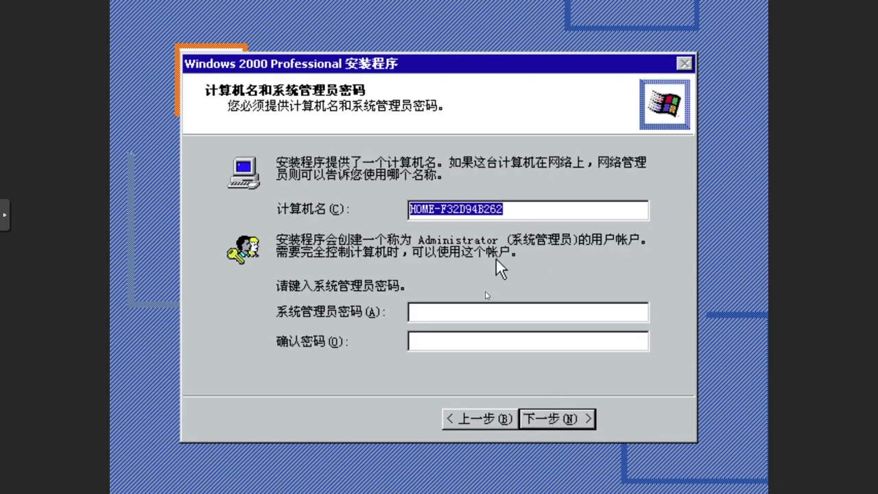
Step: Fill in the administrator password, shorten the computer name to HOME and proceed to the date and time settings
click(466, 320)
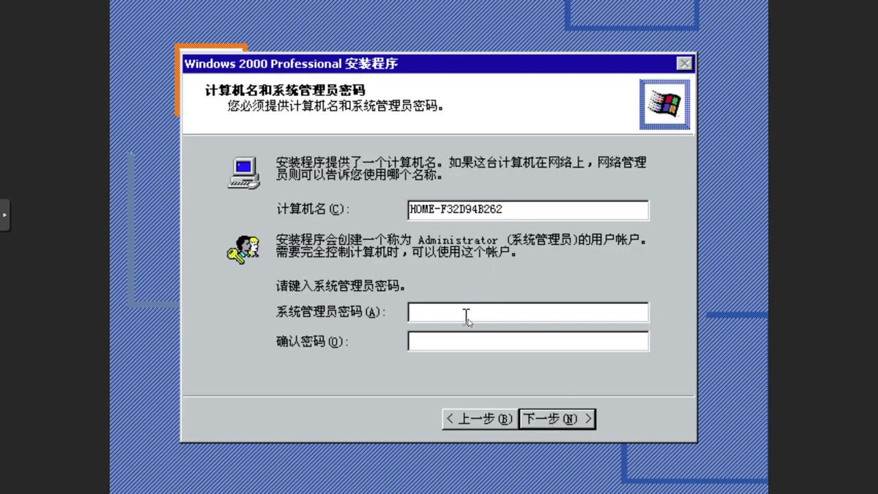
text(*)
drag(437, 209, 721, 235)
key(BackSpace)
click(547, 420)
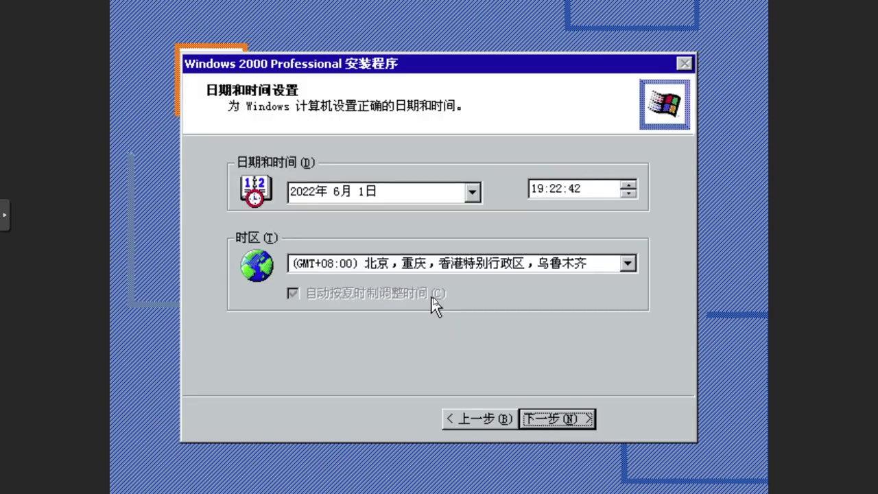
Step: Accept the date, time, network and WORKGROUP defaults and finish the Windows 2000 setup with a restart
click(557, 420)
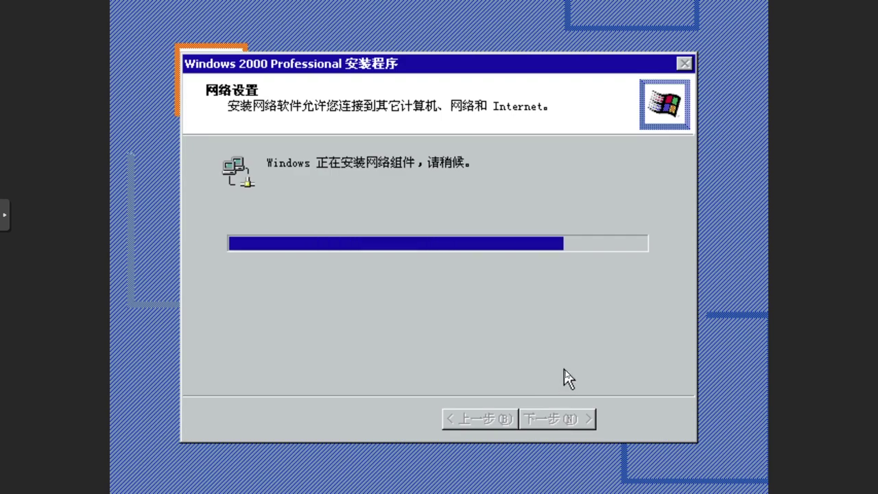
click(564, 419)
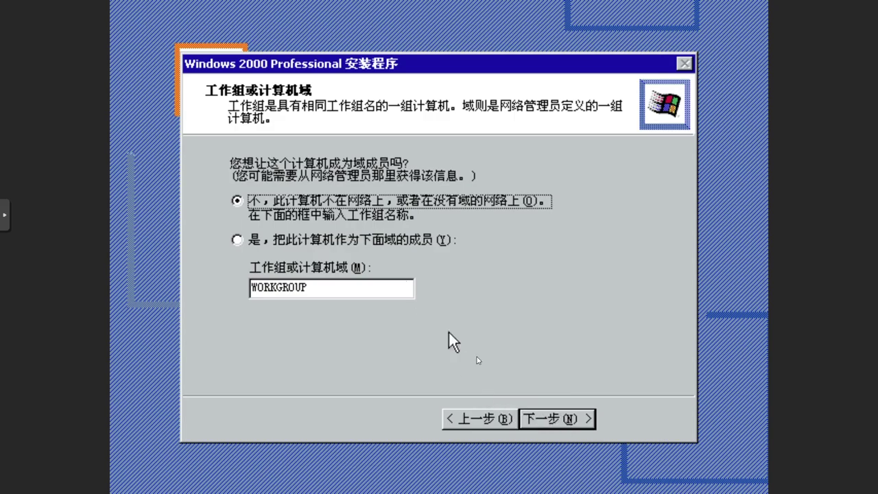
click(556, 419)
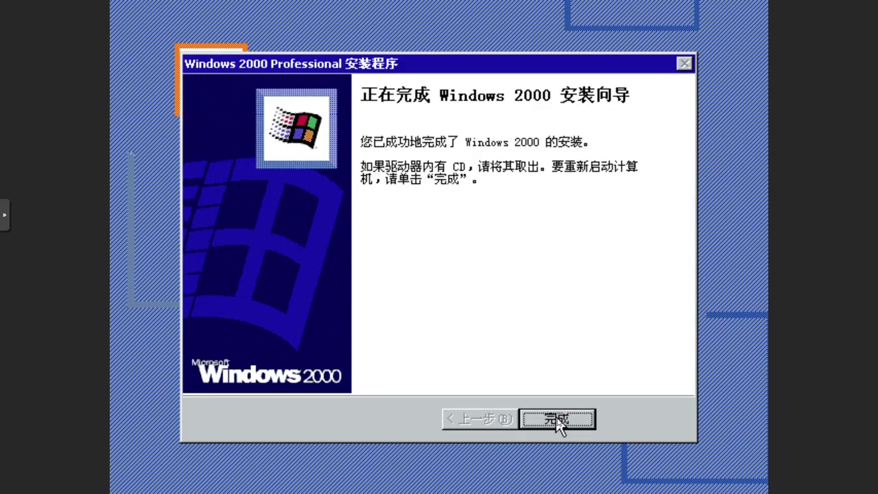
click(557, 420)
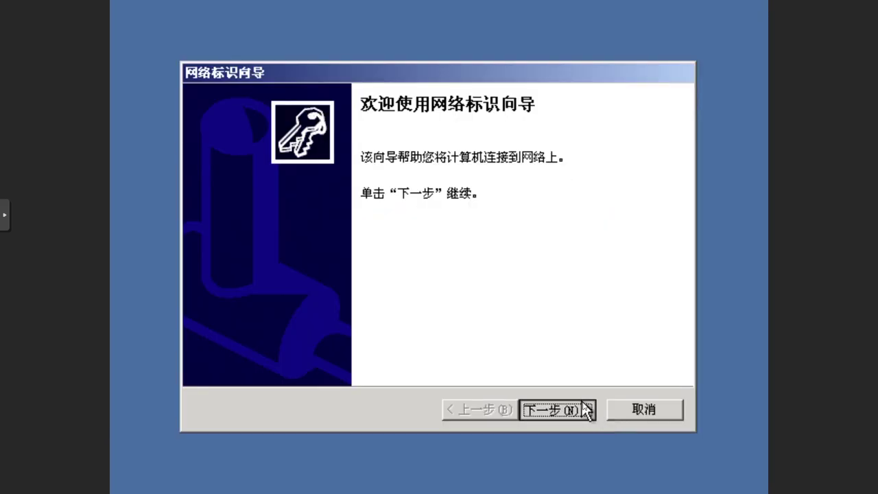
Step: Complete the network identification wizard with home1 as the user name
click(582, 409)
text(1)
click(567, 414)
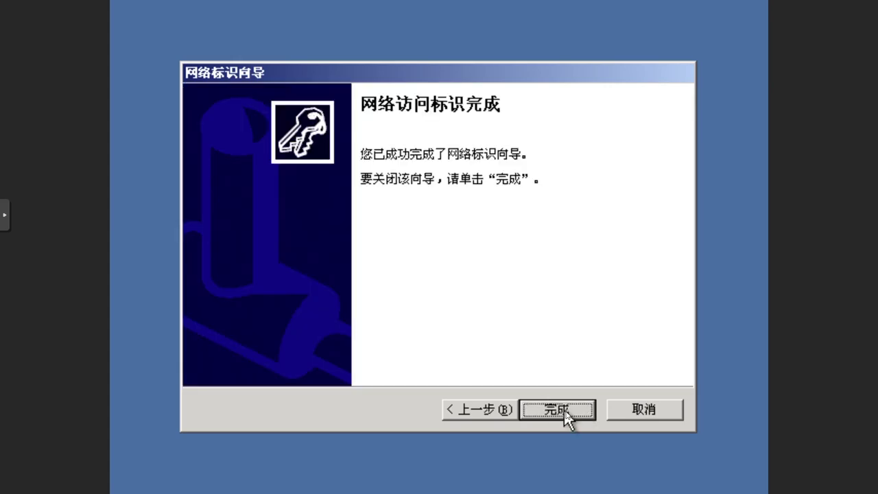
click(557, 412)
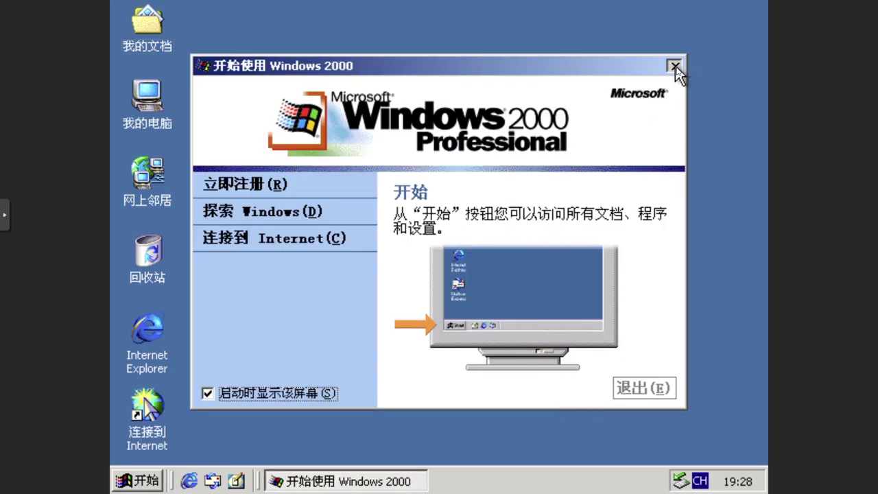
Step: Close the Windows 2000 getting-started window and set the display resolution to 1280 x 1024
click(675, 67)
right_click(466, 193)
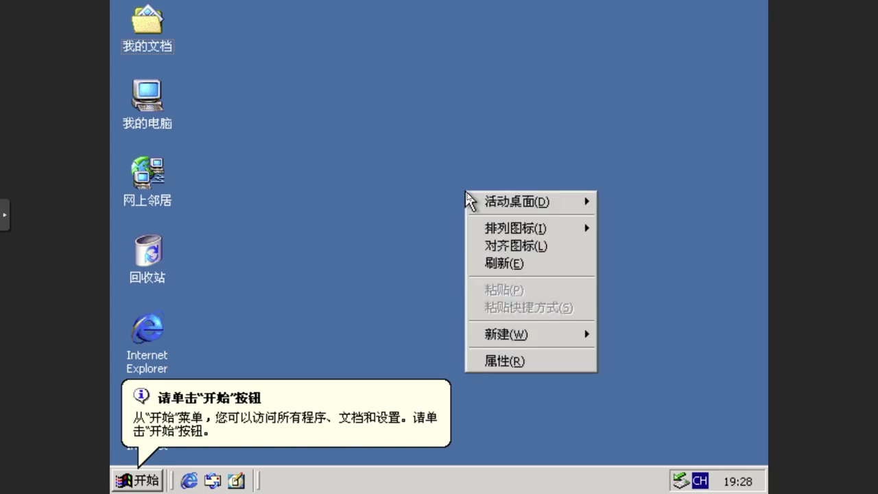
click(538, 360)
click(496, 45)
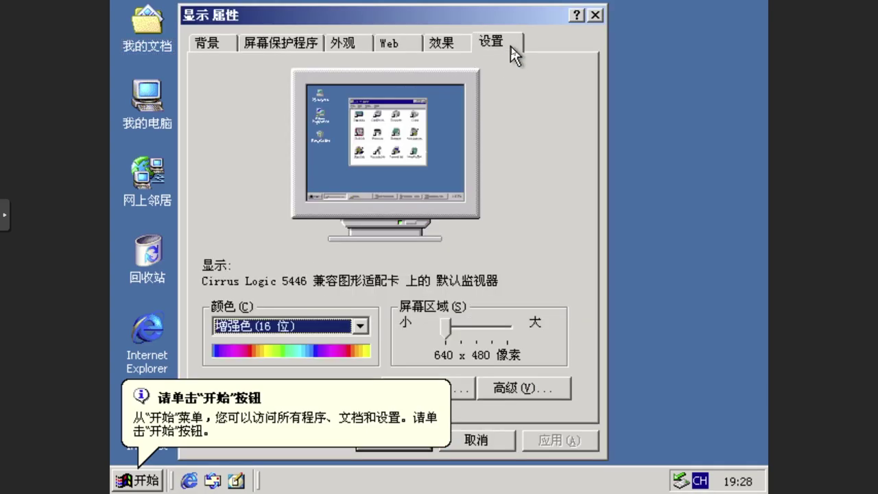
click(449, 327)
drag(449, 325, 589, 333)
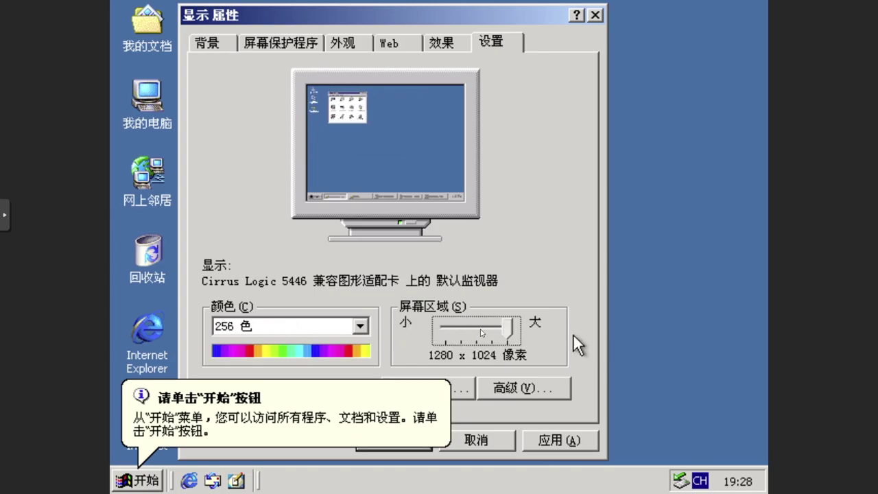
key(Return)
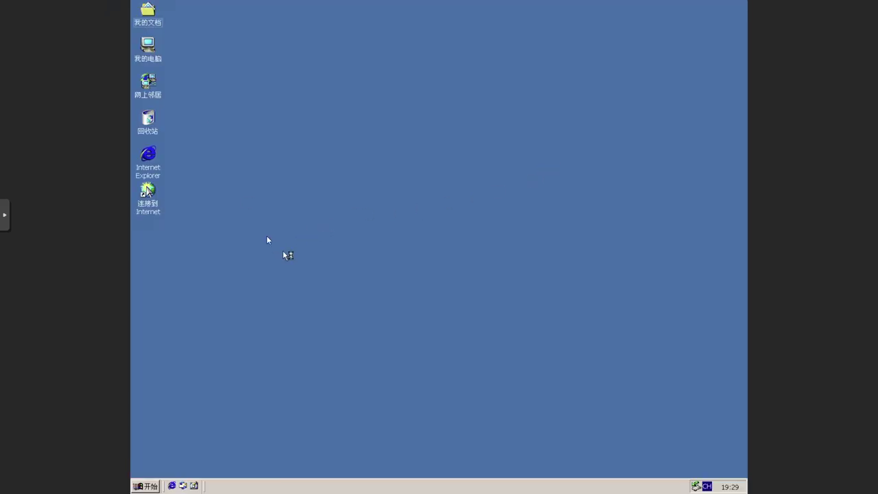
Step: Open My Computer, widen its window and open the Control Panel from it
double_click(147, 46)
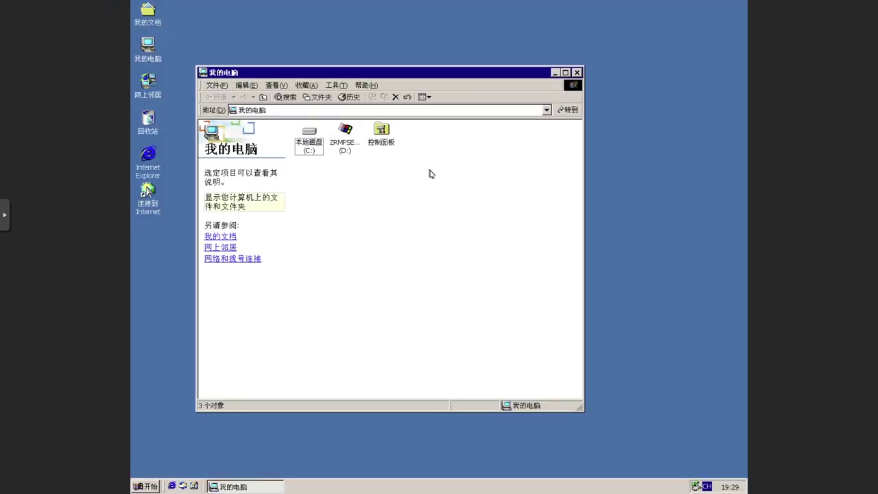
click(344, 145)
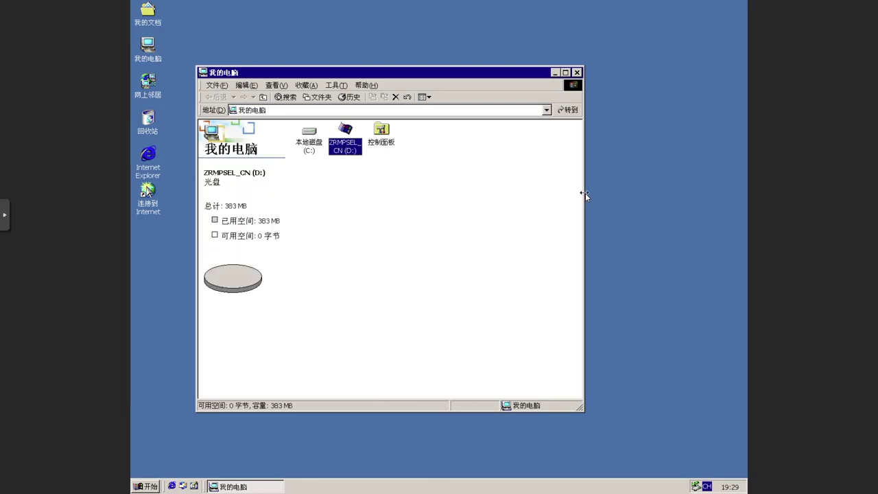
drag(584, 196, 662, 199)
double_click(382, 141)
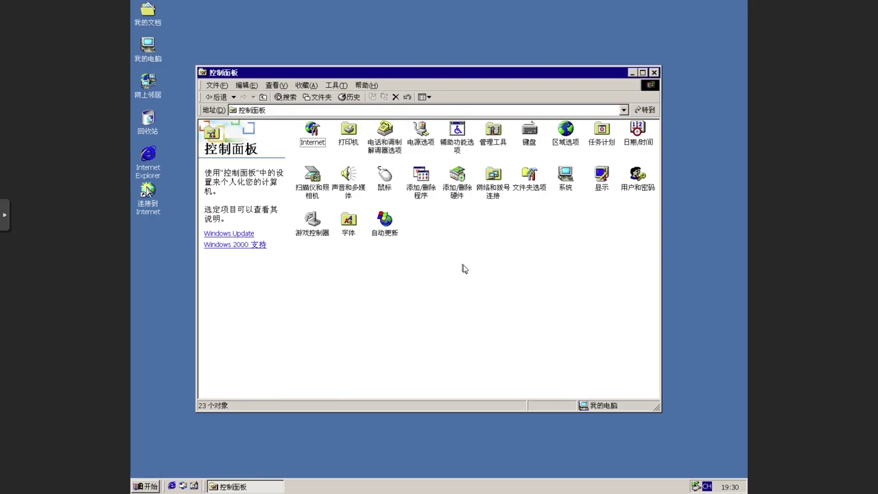
Step: View the Automatic Updates settings and close them without changes
click(393, 228)
double_click(385, 226)
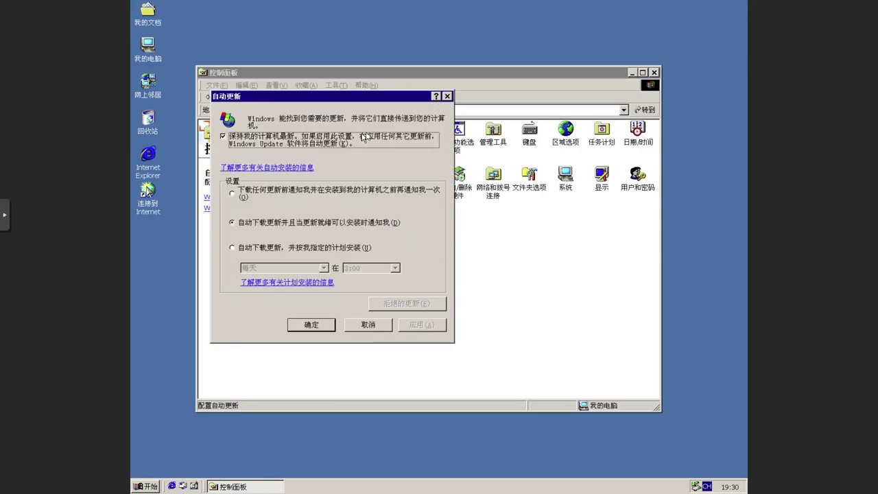
click(447, 96)
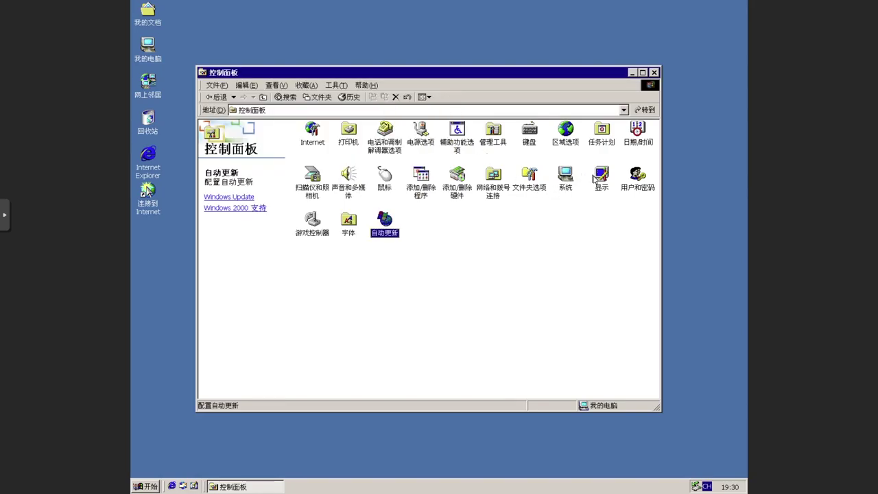
Step: Examine the system properties, including hardware and user profiles, and the unrecognized devices in Device Manager
double_click(566, 177)
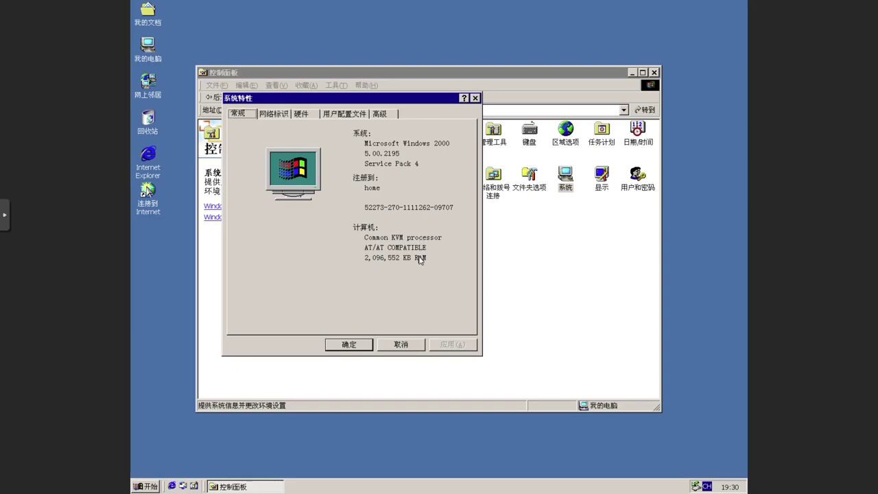
click(278, 116)
click(315, 118)
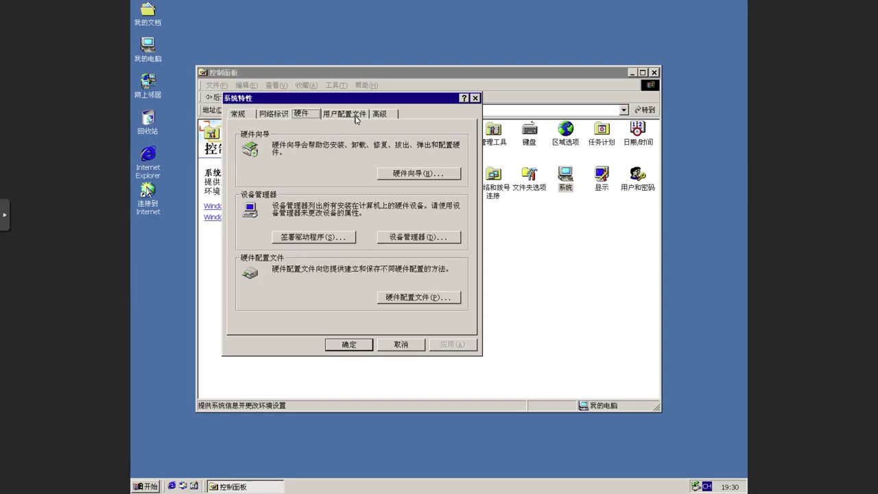
click(350, 118)
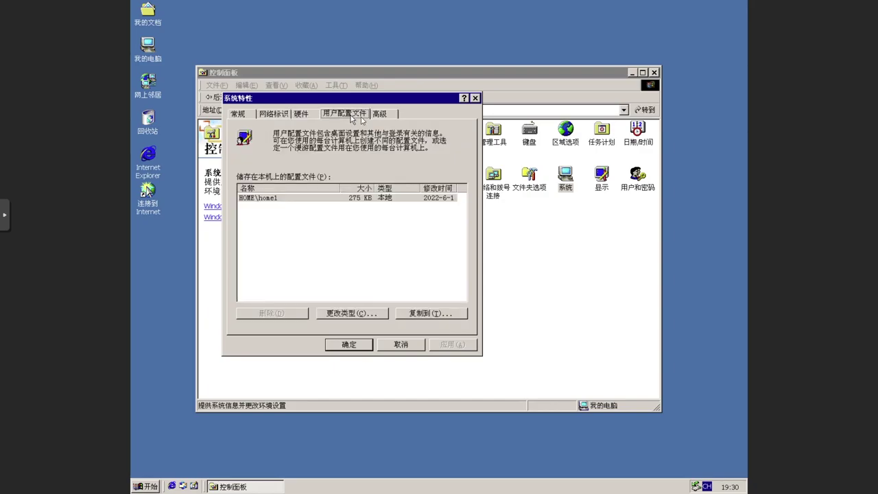
click(302, 114)
click(407, 238)
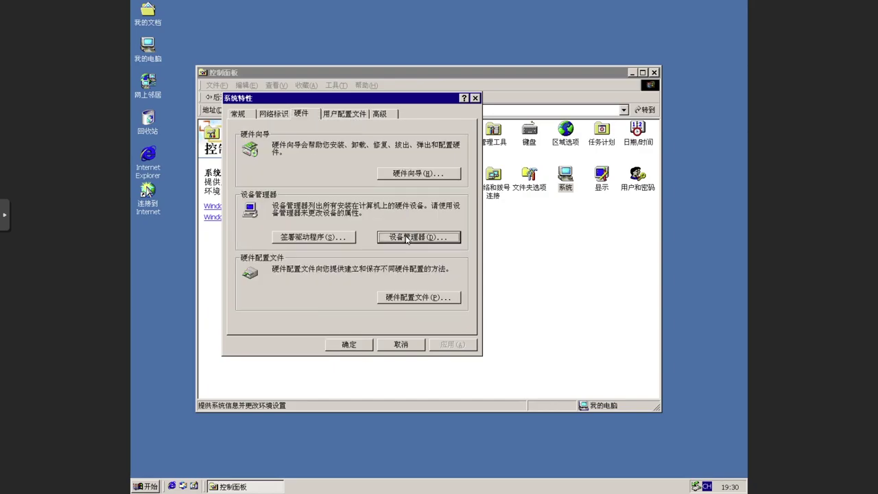
click(192, 111)
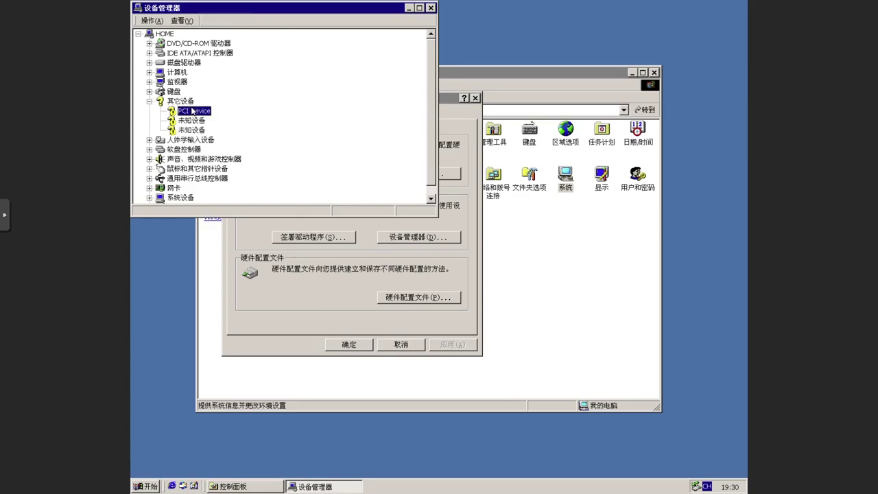
drag(285, 12, 356, 63)
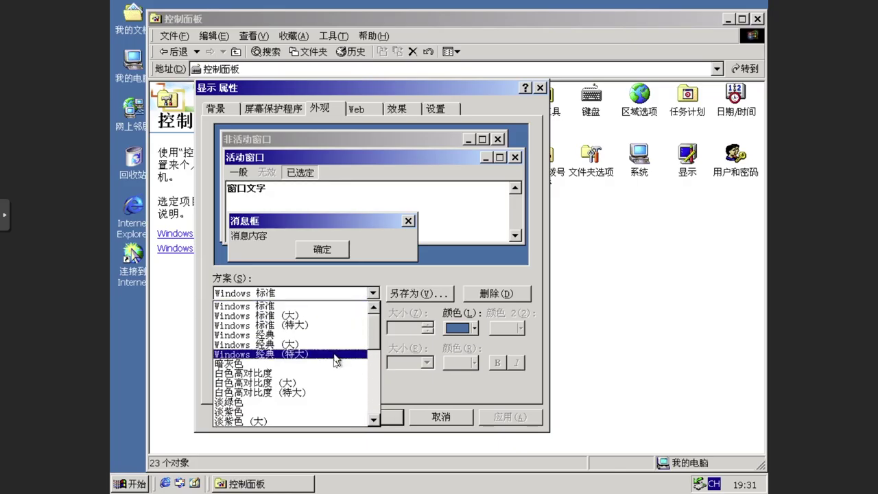
Step: Preview the 青色 (VGA) appearance scheme and apply the 紫色 scheme to the desktop
scroll(334, 367, down, 7)
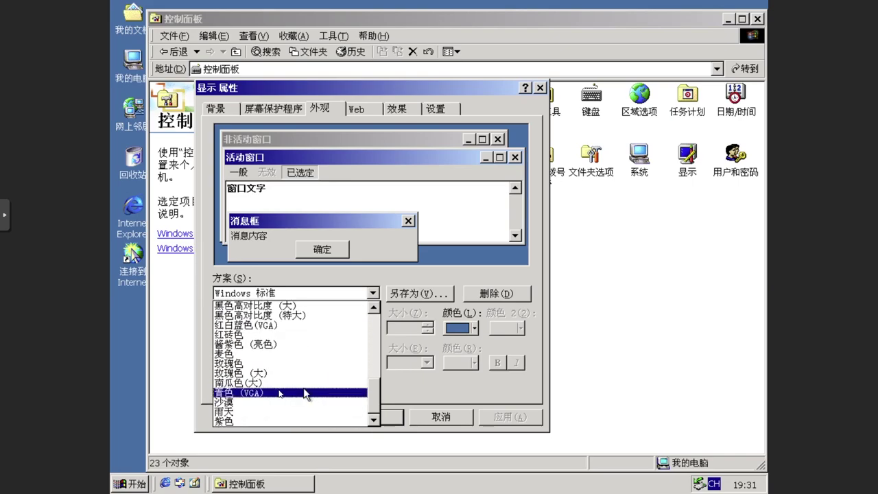
click(276, 392)
click(321, 297)
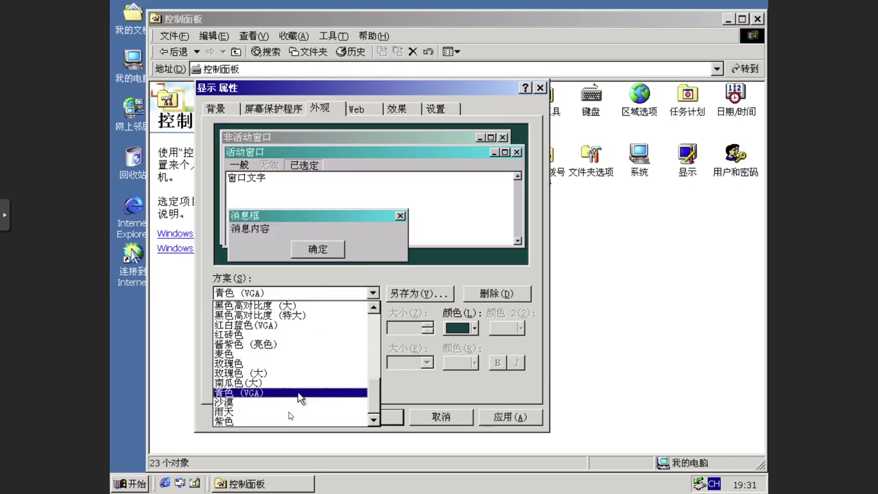
click(287, 420)
click(338, 293)
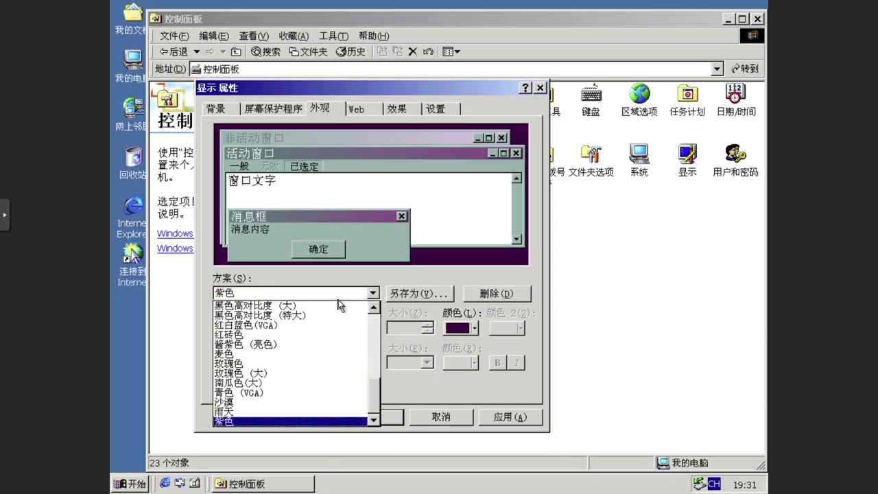
click(499, 413)
click(499, 416)
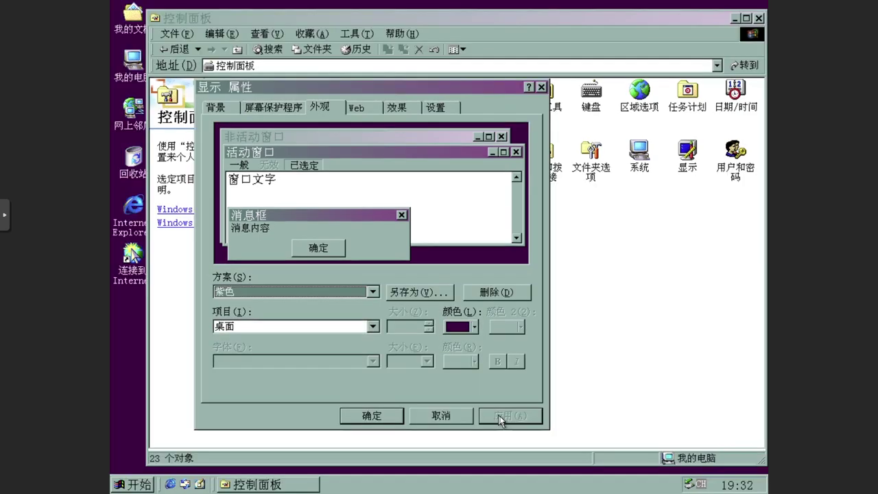
Step: Apply the 暗灰色 appearance scheme to the desktop
click(340, 291)
scroll(309, 369, down, 8)
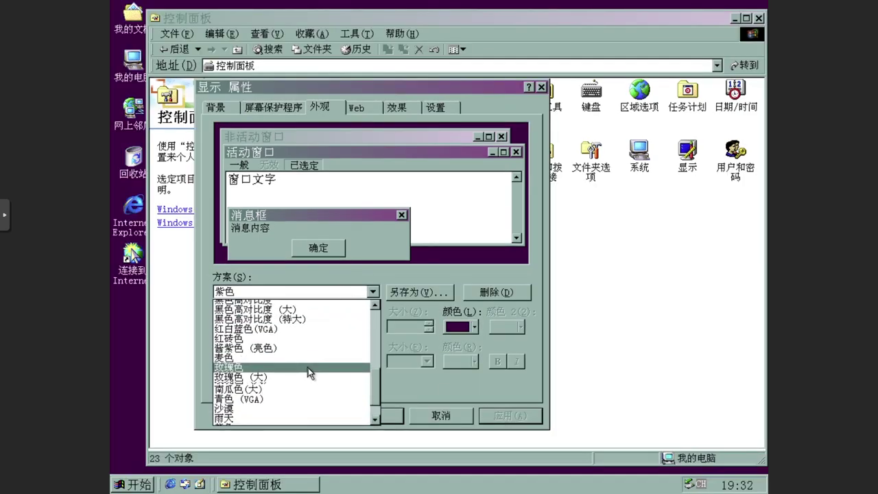
scroll(308, 369, up, 10)
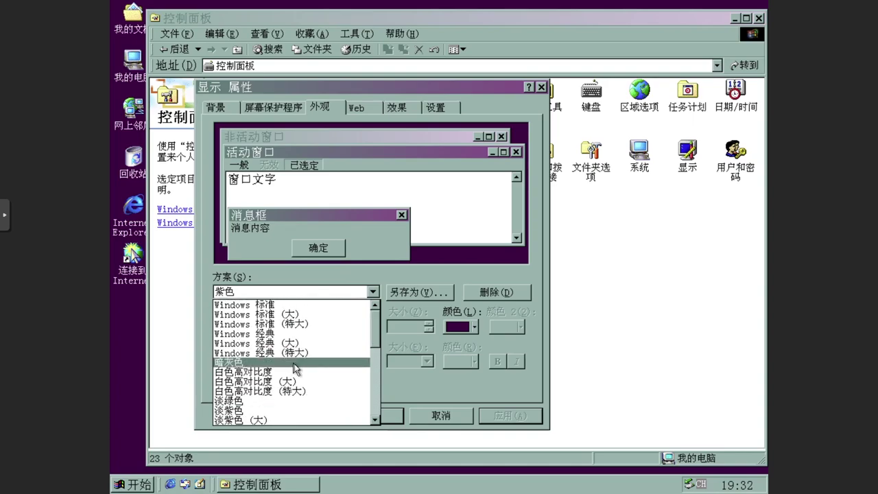
click(296, 361)
click(497, 416)
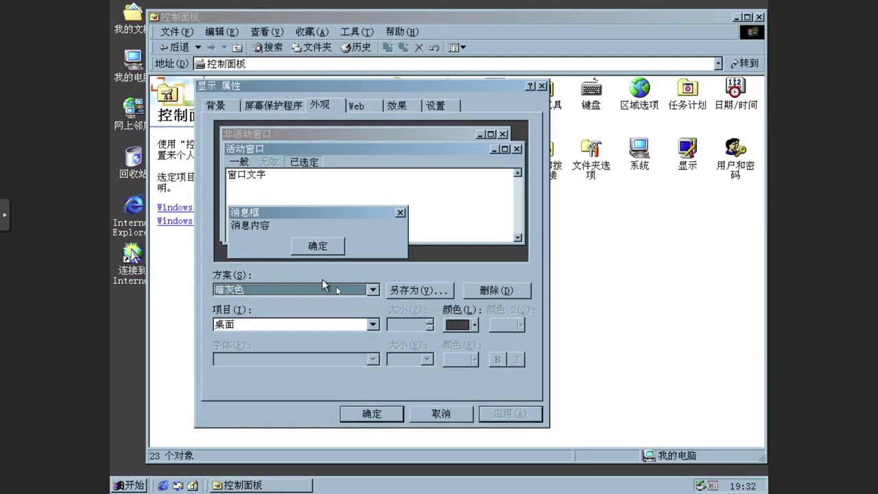
Step: Apply the Windows 经典 appearance scheme to the desktop
click(347, 288)
scroll(329, 323, up, 2)
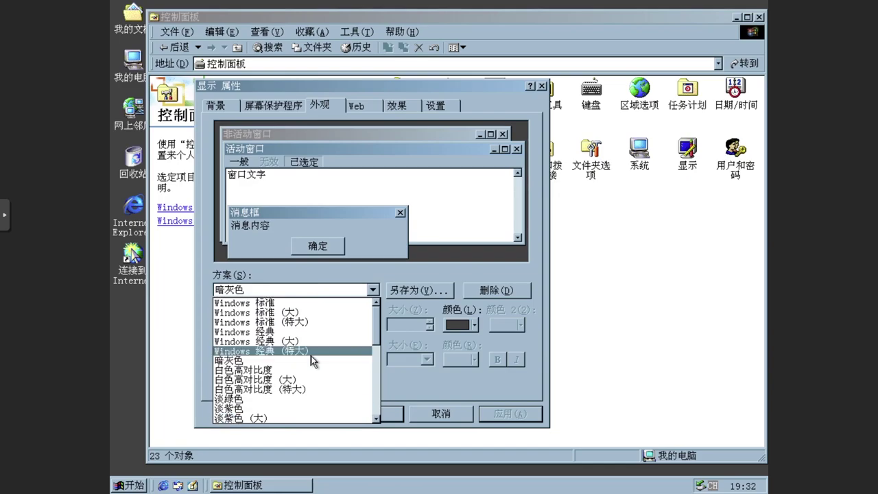
click(295, 331)
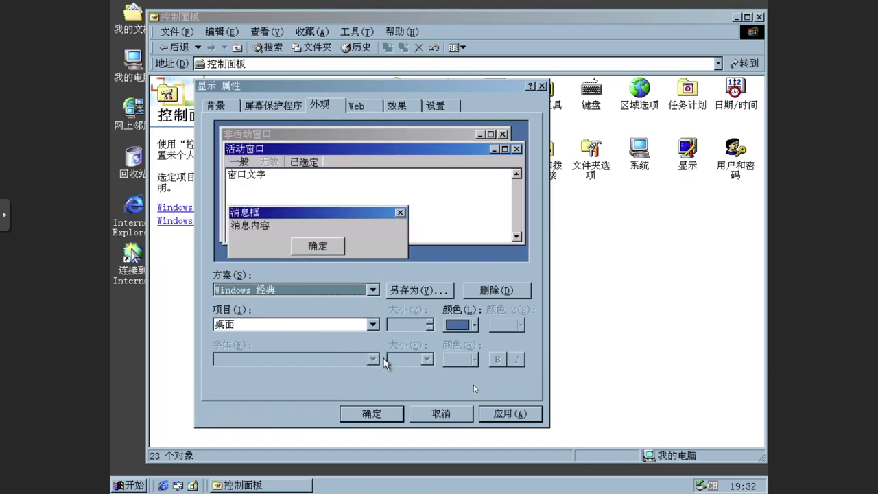
click(500, 415)
Step: Apply the Windows 标准 appearance scheme to the desktop
click(334, 290)
scroll(316, 329, up, 2)
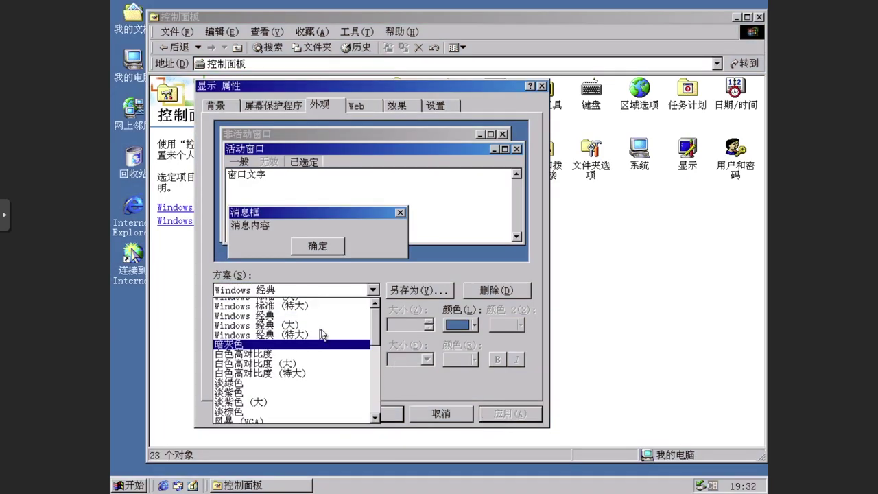
click(288, 303)
click(504, 410)
Step: Preview the 贝塞尔曲线, 变幻线, 登录屏幕保护程序 and 飞越星空 screen savers in the display properties
click(273, 105)
click(360, 285)
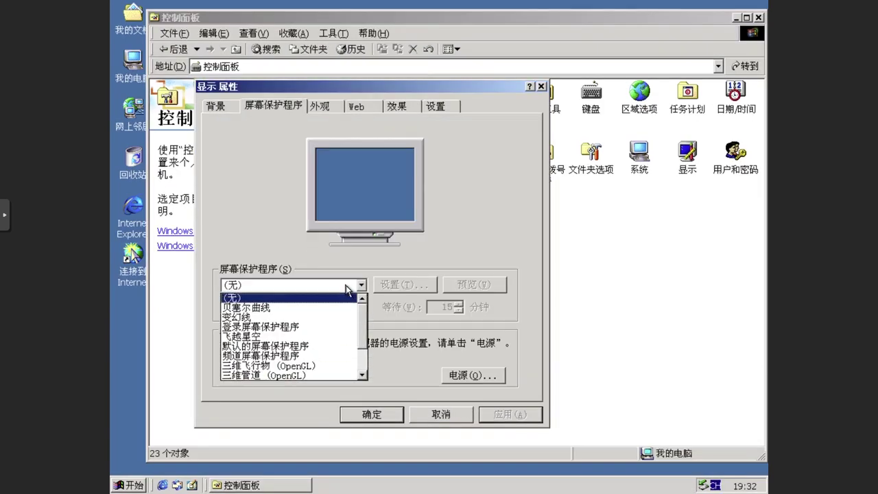
click(343, 307)
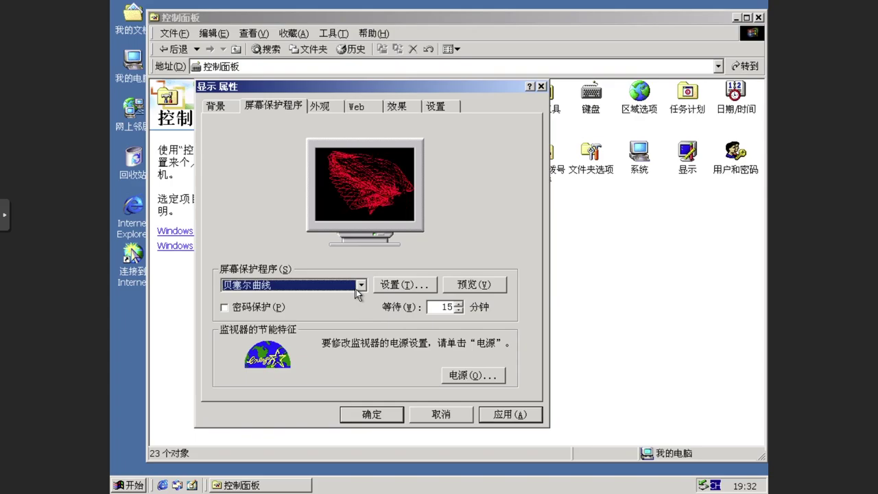
click(360, 285)
click(352, 306)
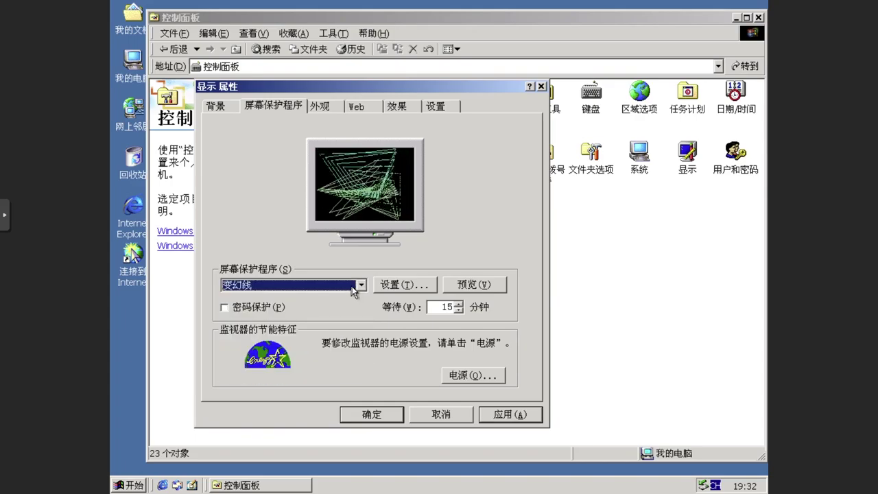
click(354, 286)
click(343, 308)
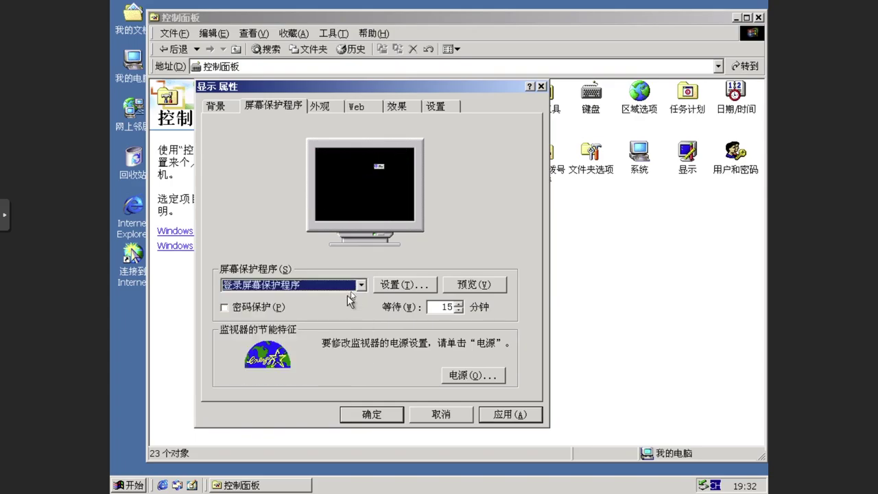
click(354, 288)
click(342, 309)
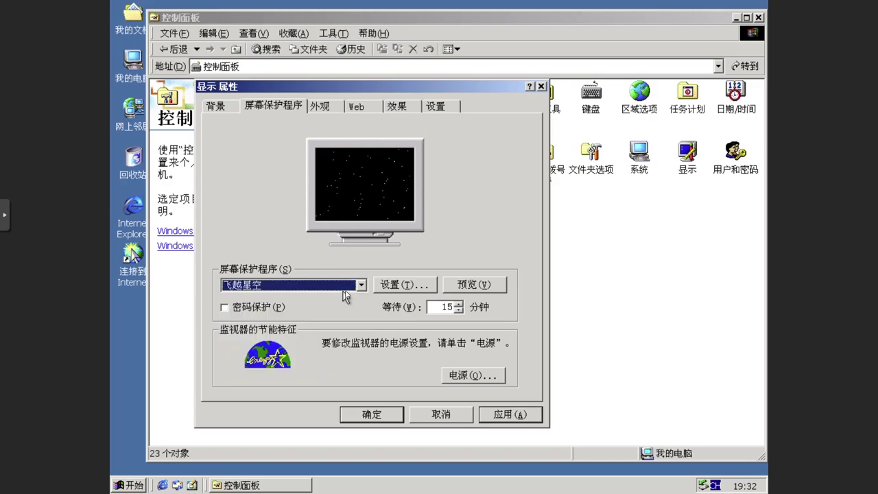
Step: Preview the 默认的屏幕保护程序, 频道屏幕保护程序 and 三维飞行物 (OpenGL) screen savers
click(345, 289)
click(337, 303)
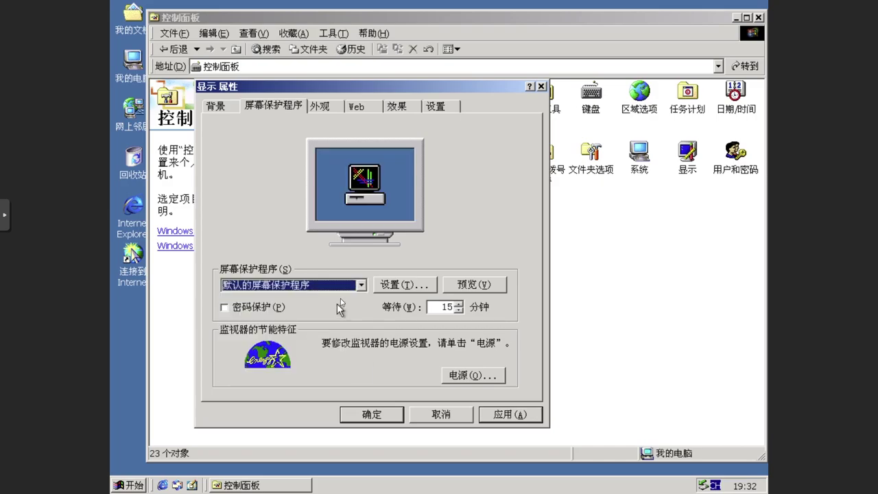
click(348, 290)
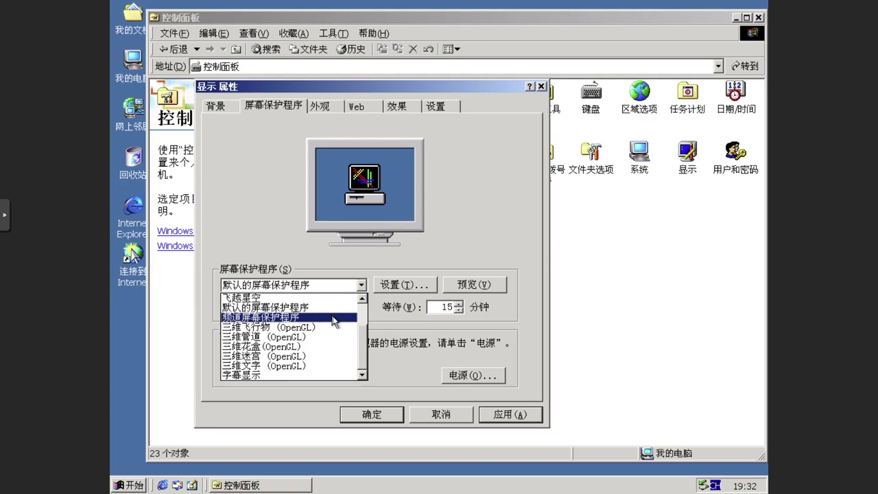
click(335, 315)
click(345, 291)
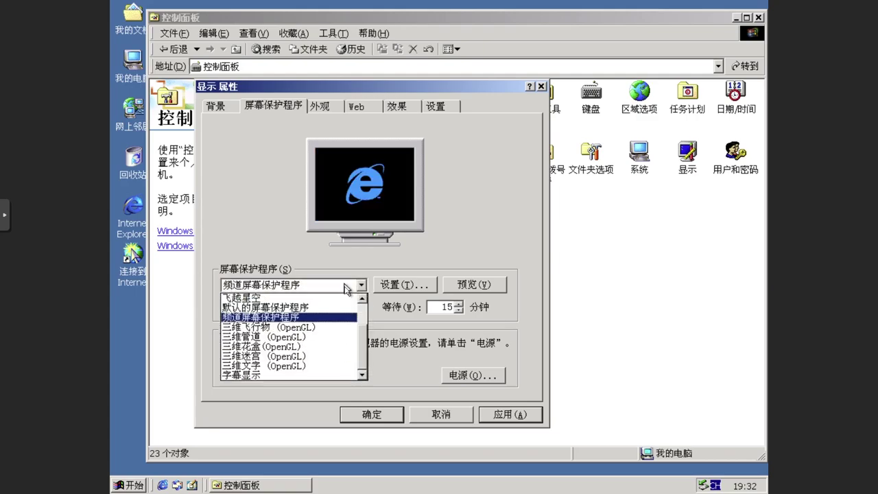
click(329, 327)
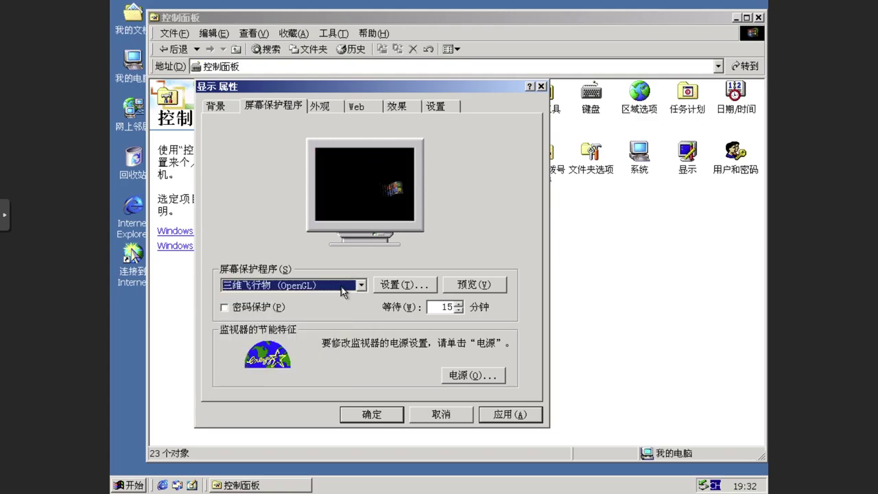
Step: Preview the OpenGL screen savers 三维管道, 三维花盒, 三维迷宫 and 三维文字, ending with 字幕显示
scroll(343, 290, down, 1)
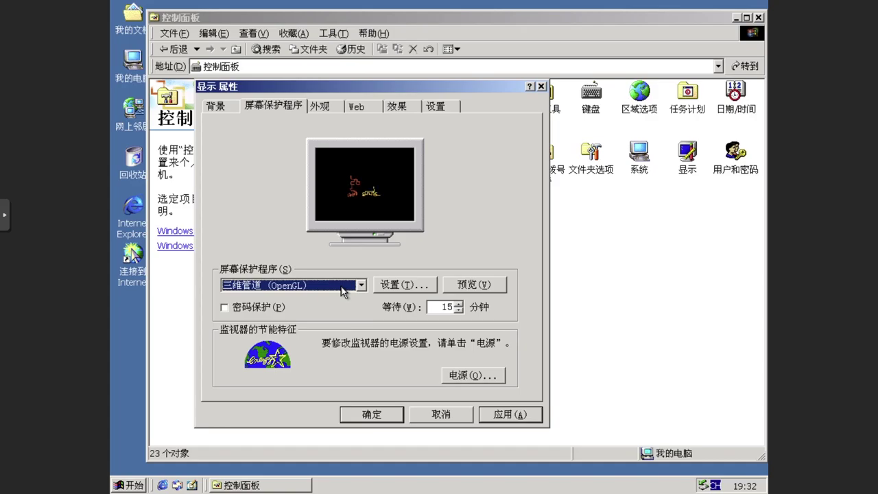
scroll(342, 291, down, 1)
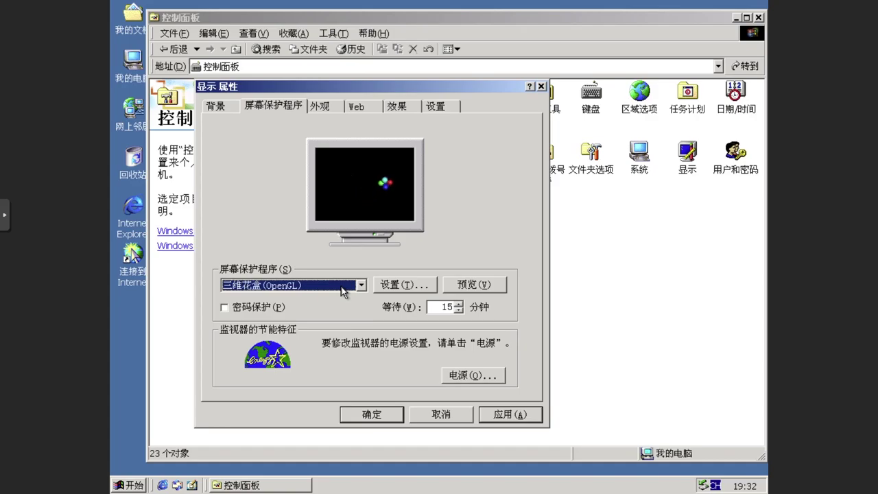
scroll(342, 291, down, 1)
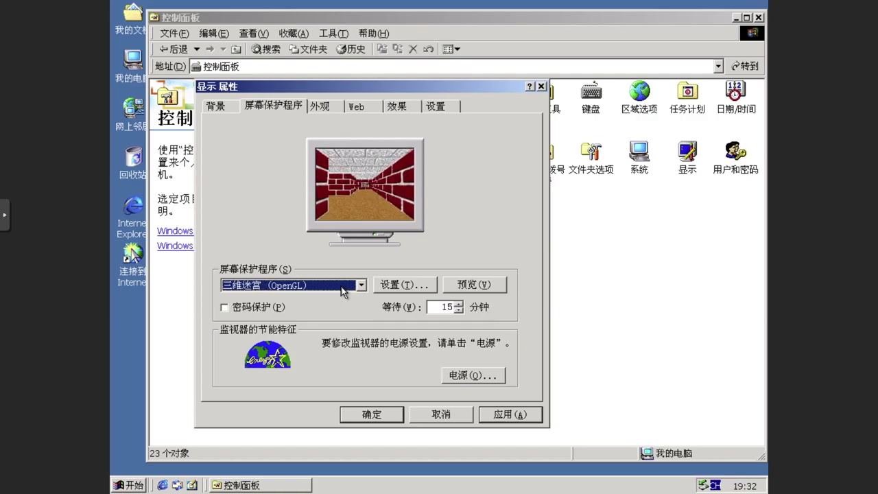
scroll(342, 291, down, 1)
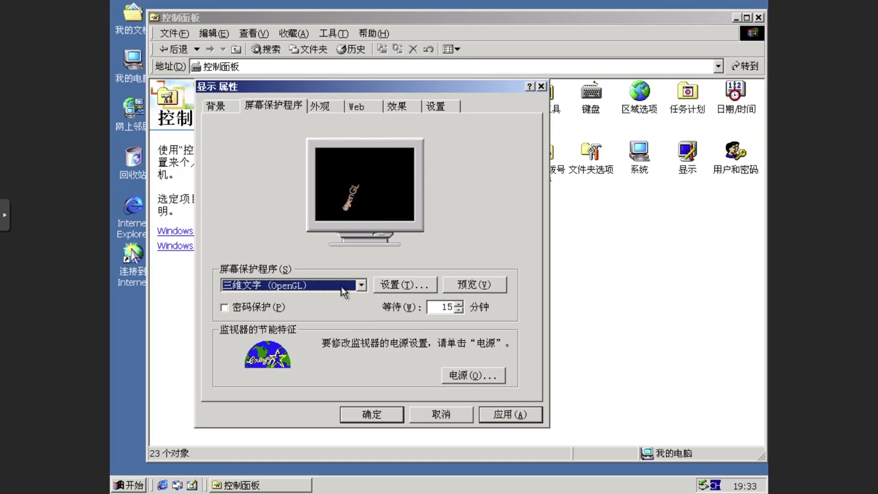
scroll(343, 291, down, 1)
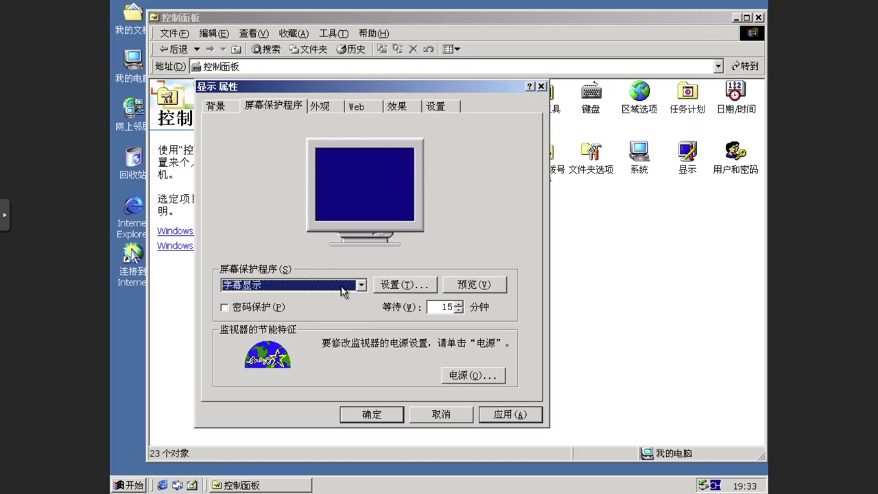